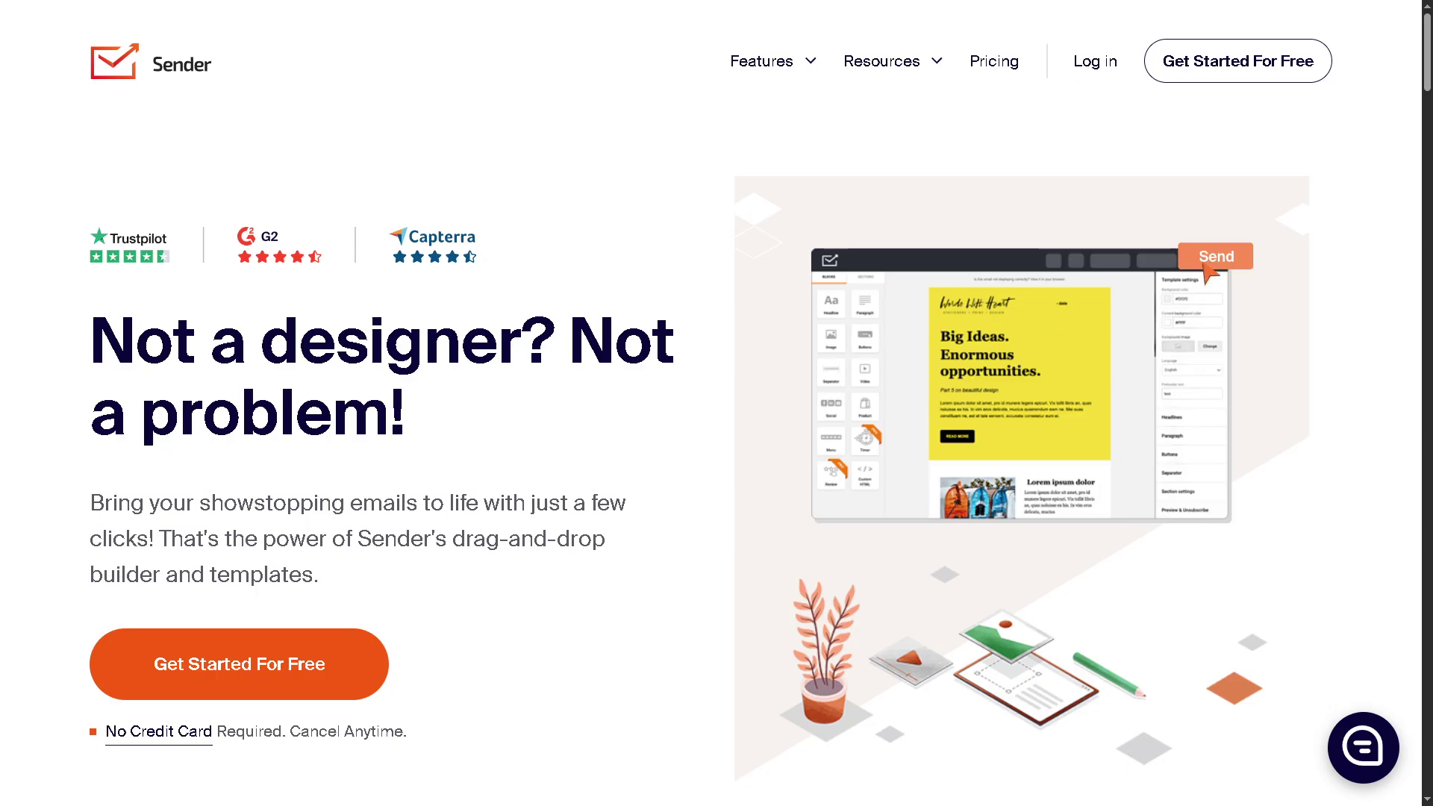
Set the business profile role to CEO and industry to Entertainment & Events, then complete registration.
{"action": "left_click", "coordinate": [165, 69]}
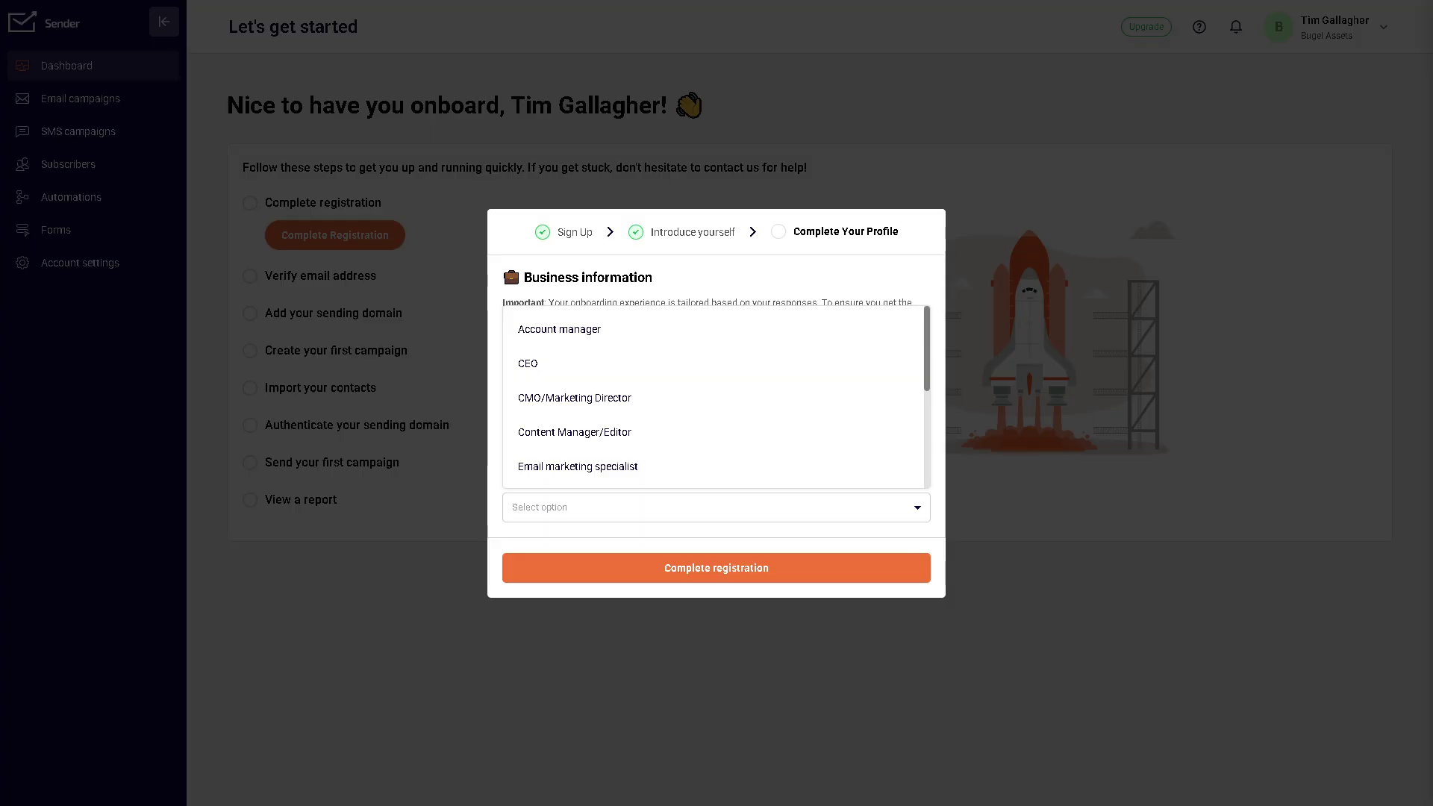
{"action": "left_click", "coordinate": [548, 365]}
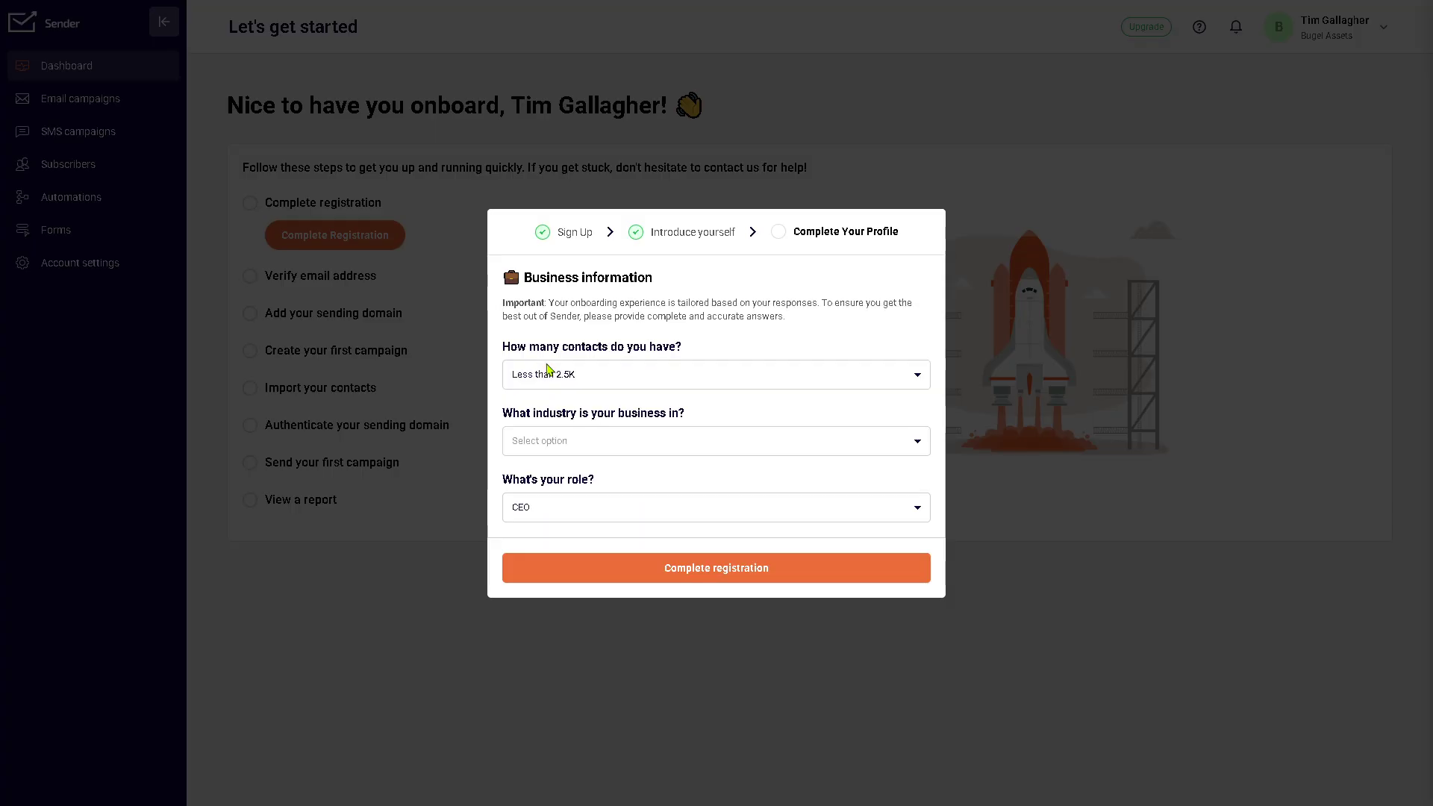
{"action": "left_click", "coordinate": [813, 446]}
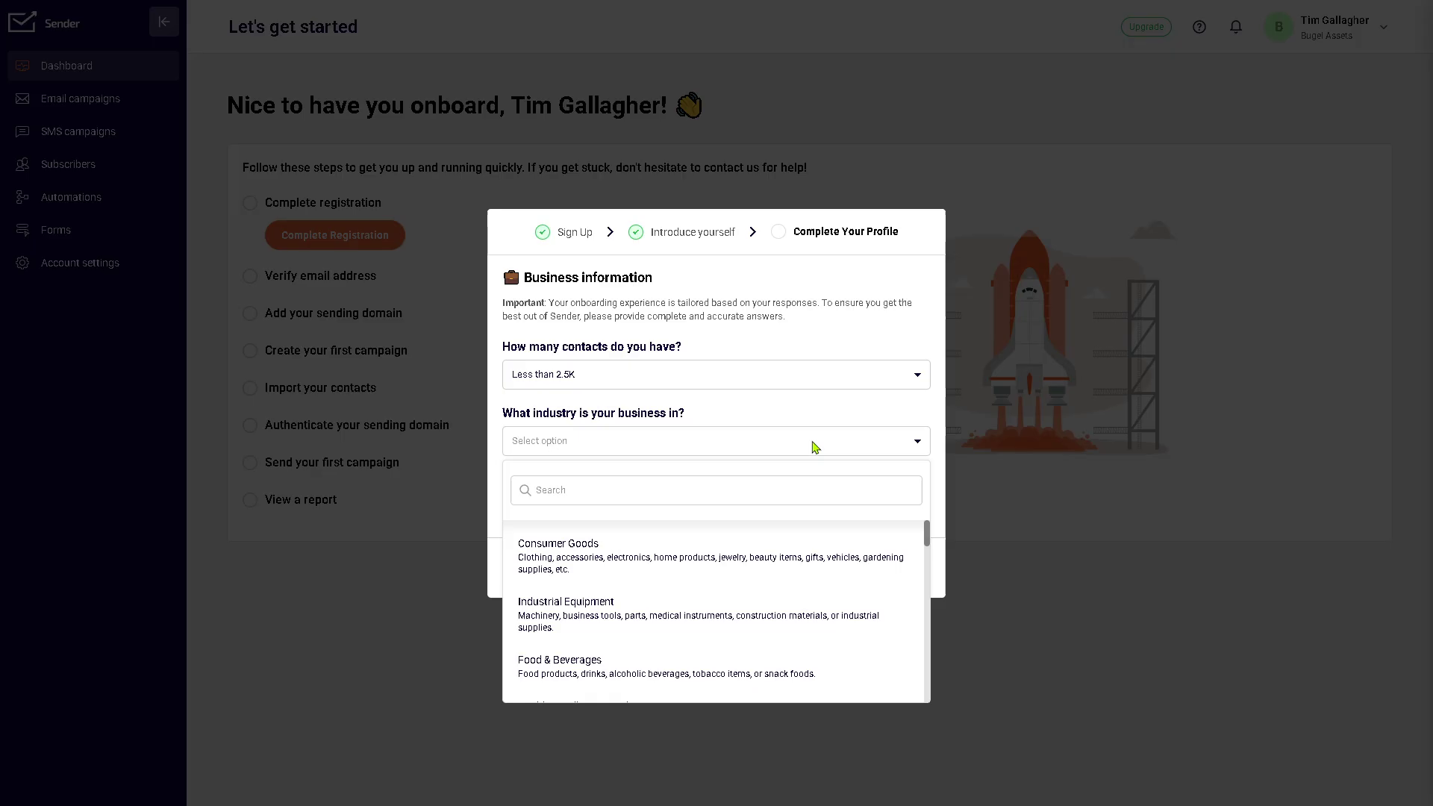
{"action": "scroll", "coordinate": [666, 615], "scroll_direction": "down", "scroll_amount": 2}
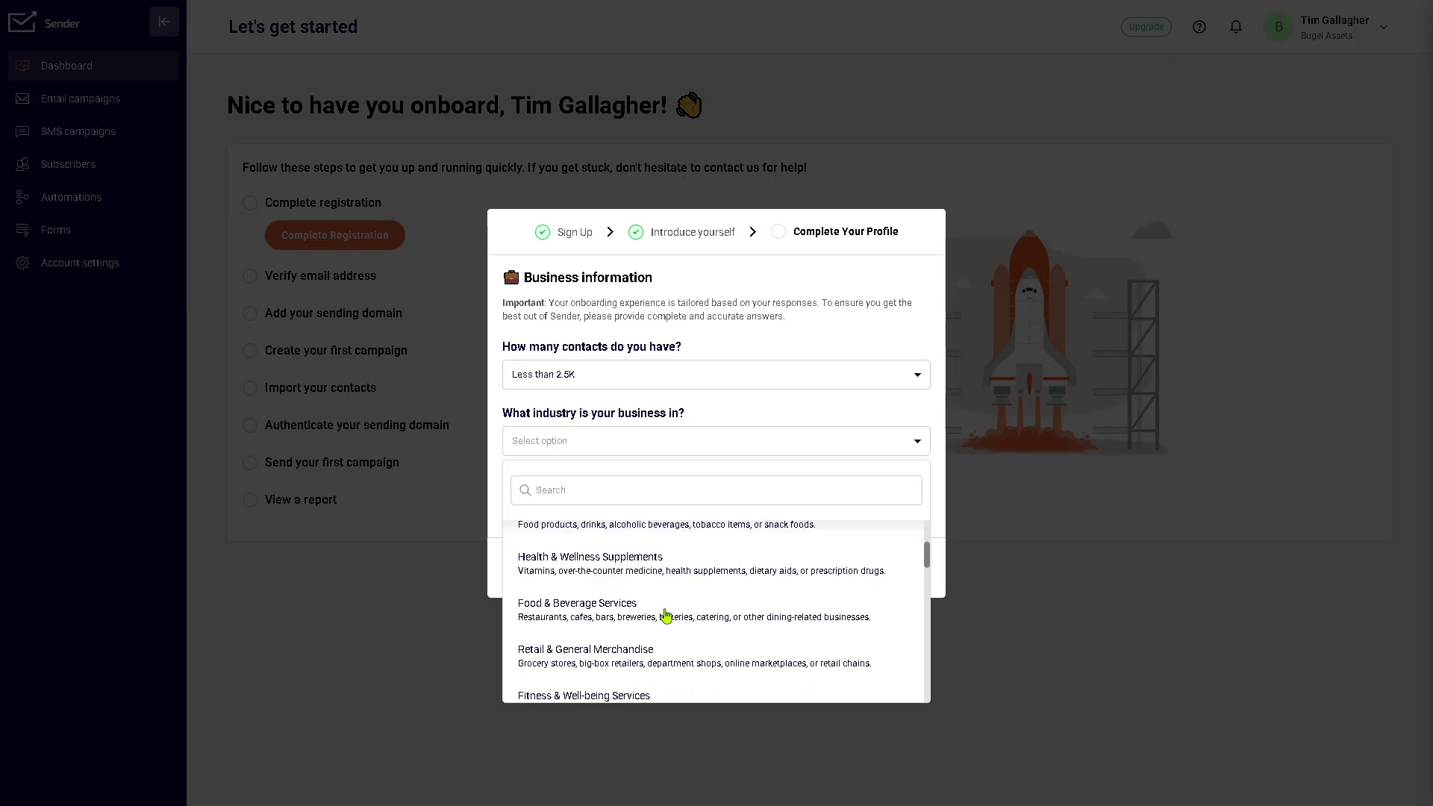
{"action": "scroll", "coordinate": [667, 616], "scroll_direction": "down", "scroll_amount": 1}
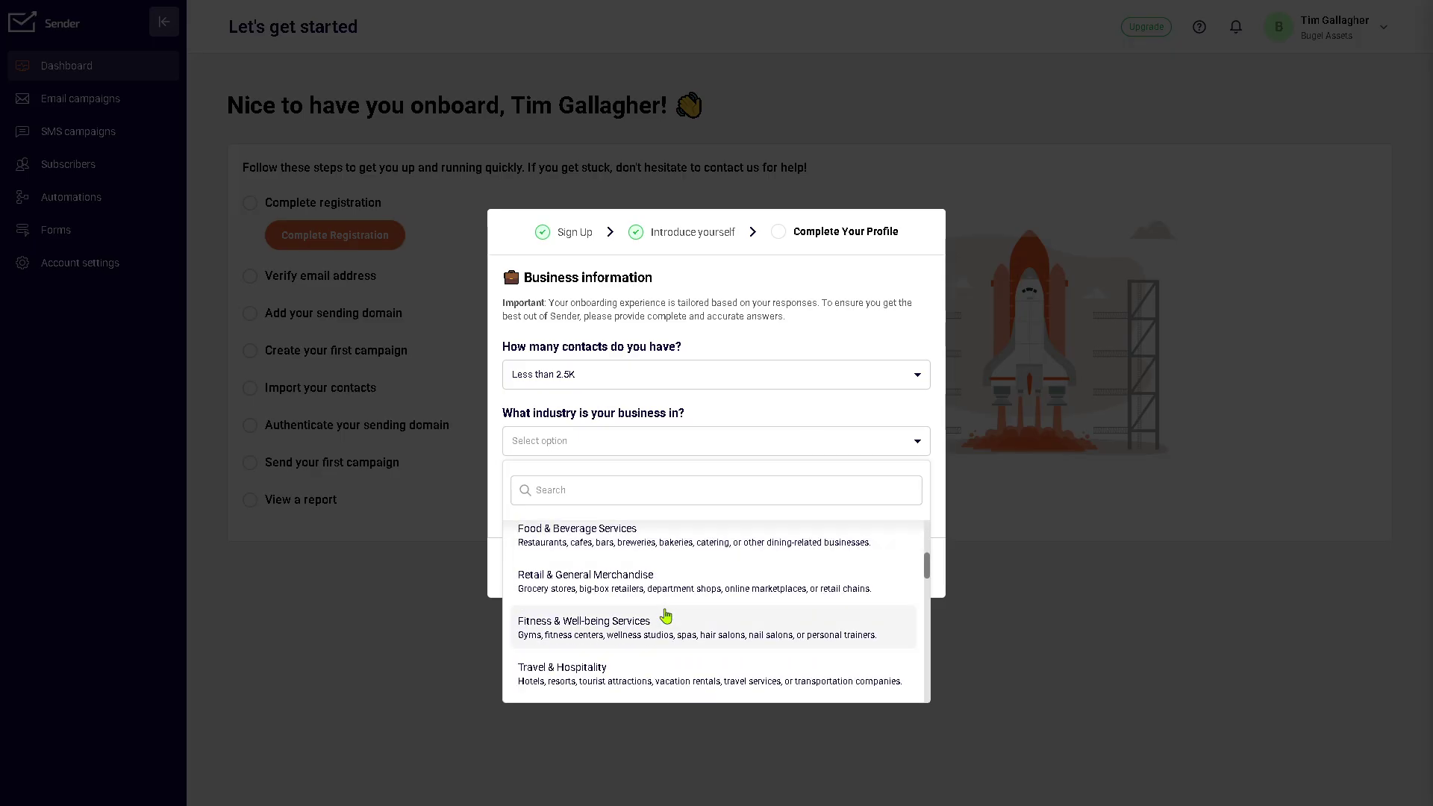
{"action": "scroll", "coordinate": [666, 616], "scroll_direction": "down", "scroll_amount": 1}
{"action": "left_click", "coordinate": [639, 646]}
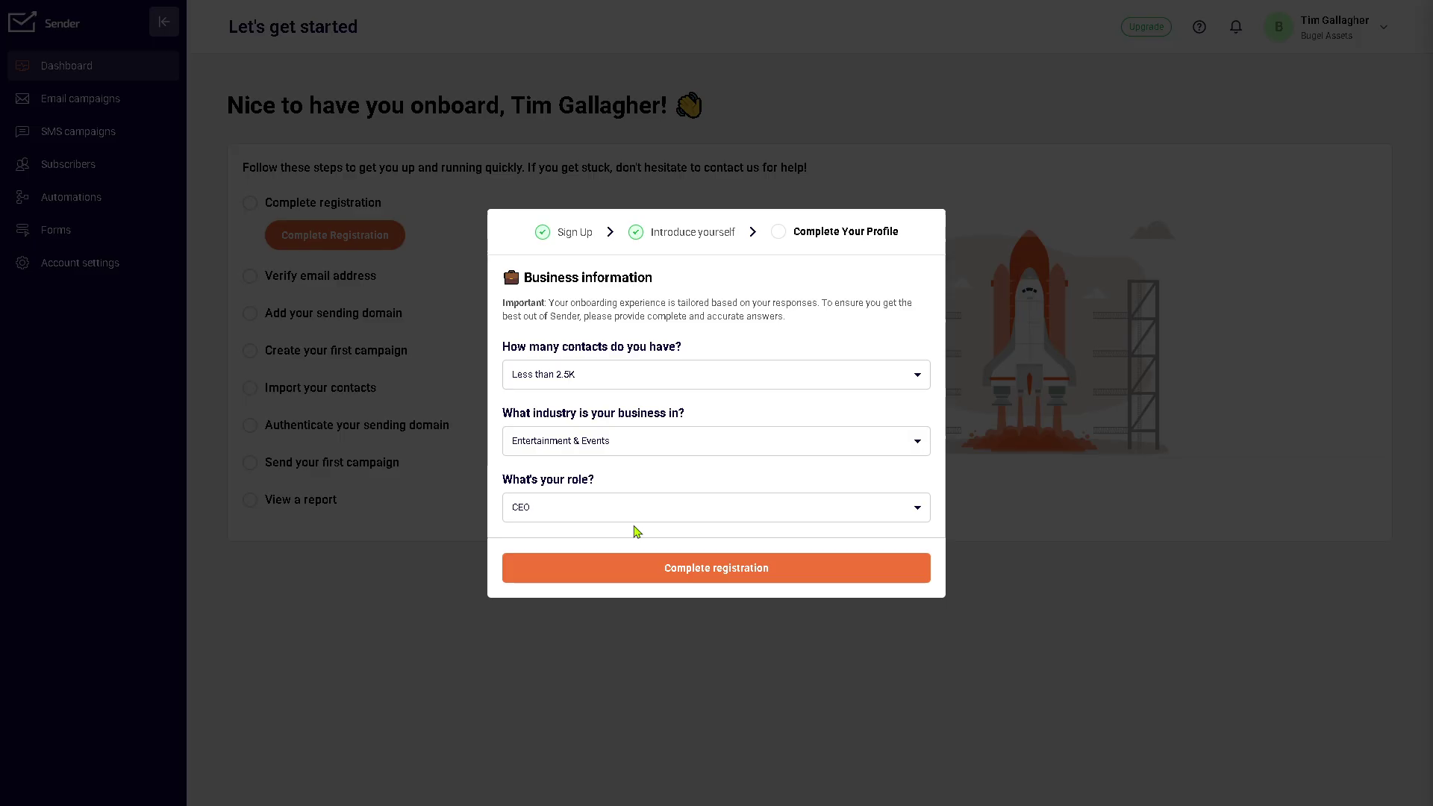
{"action": "left_click", "coordinate": [636, 573]}
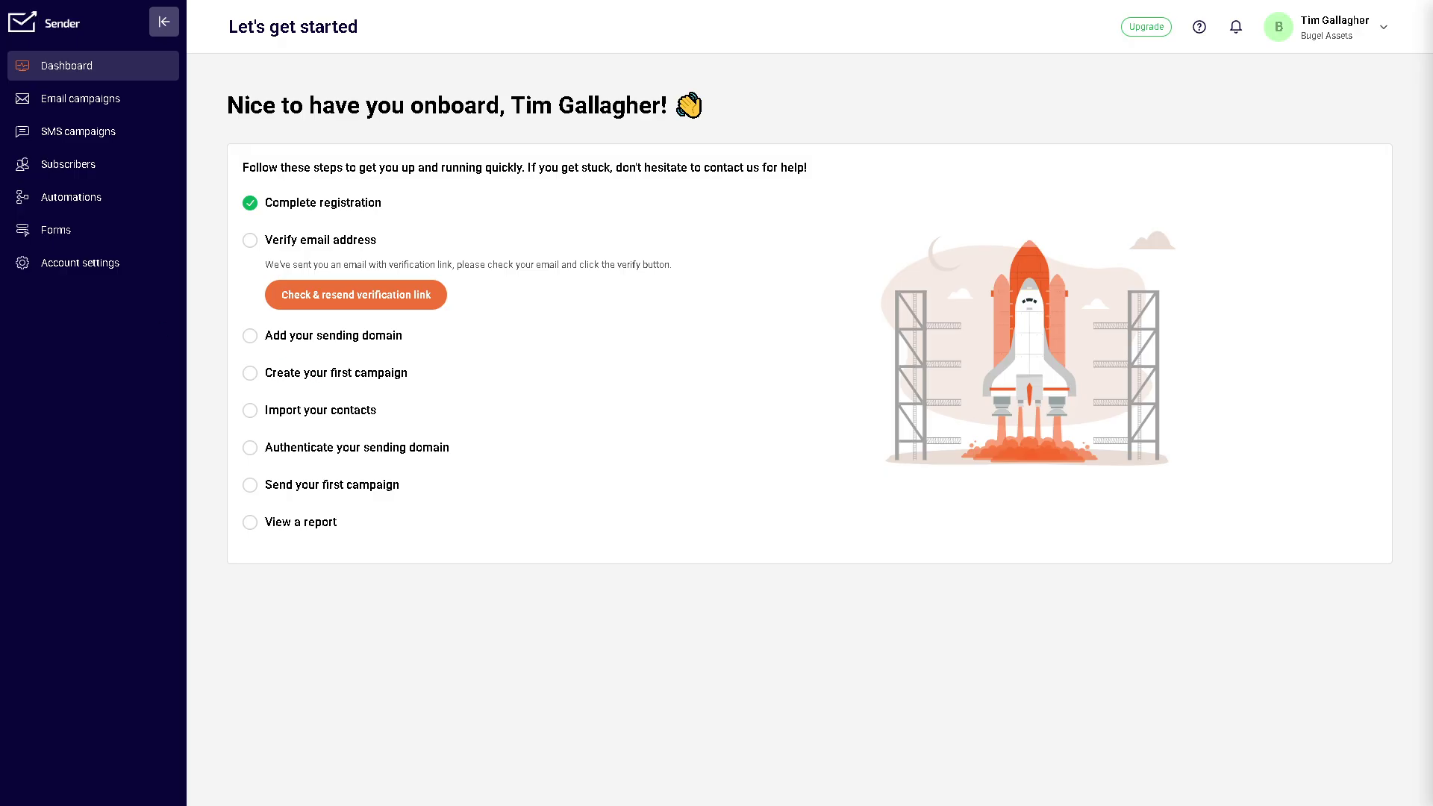
From the Email campaigns section, create a new email campaign.
{"action": "left_click", "coordinate": [80, 102]}
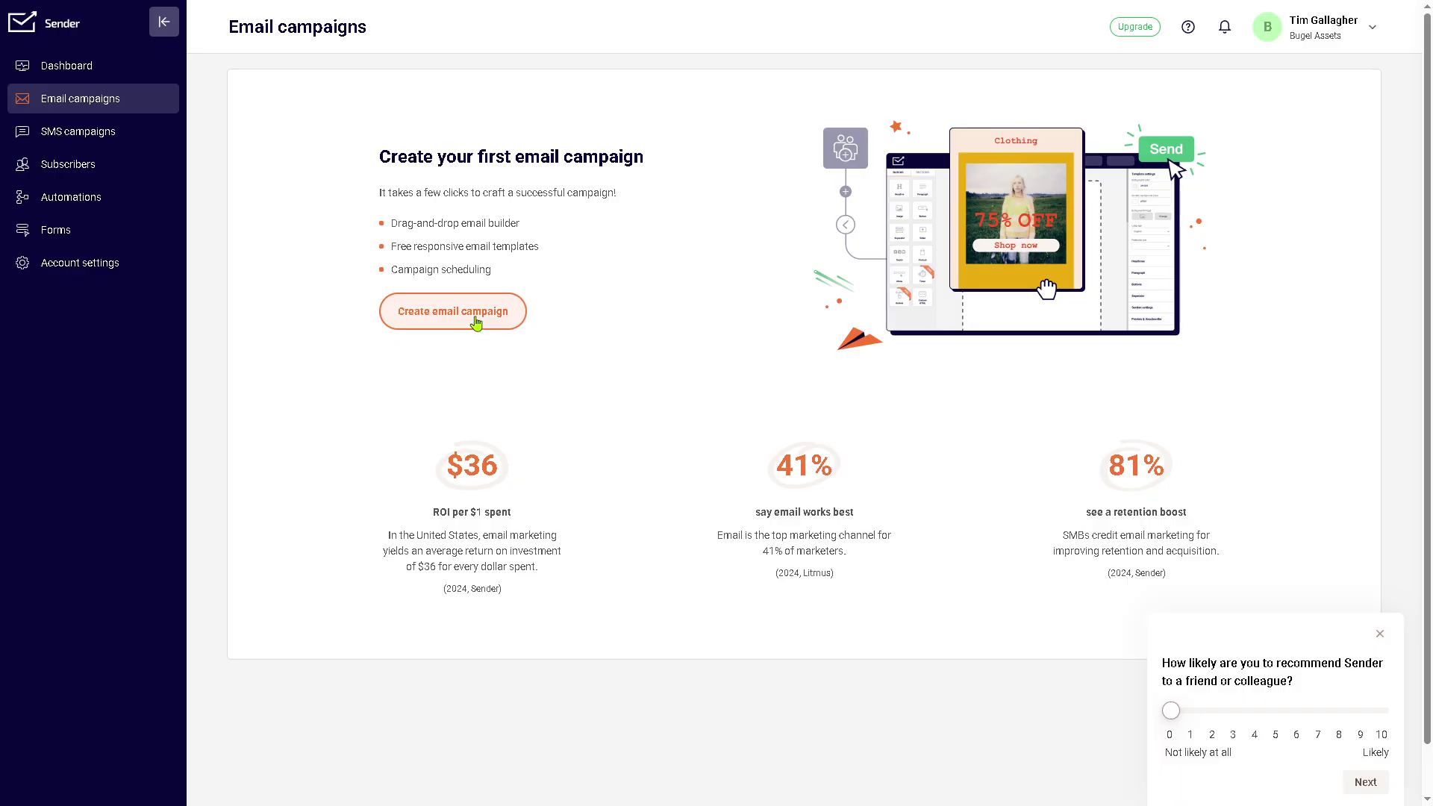
{"action": "left_click", "coordinate": [476, 323]}
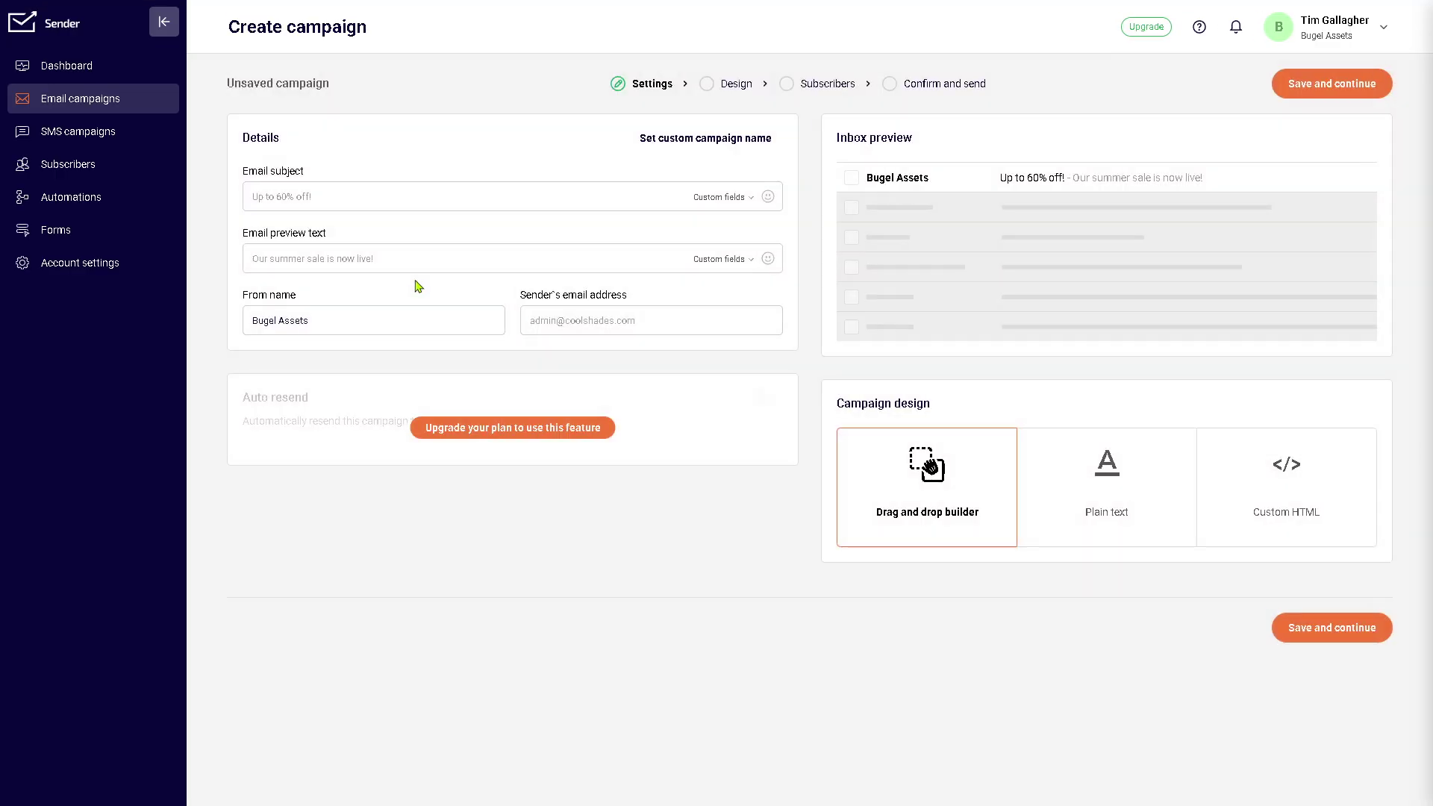
Enter the subject 'How to use SENDER.NET' and paste in the sender's email address.
{"action": "left_click", "coordinate": [313, 190]}
{"action": "type", "text": "How to "}
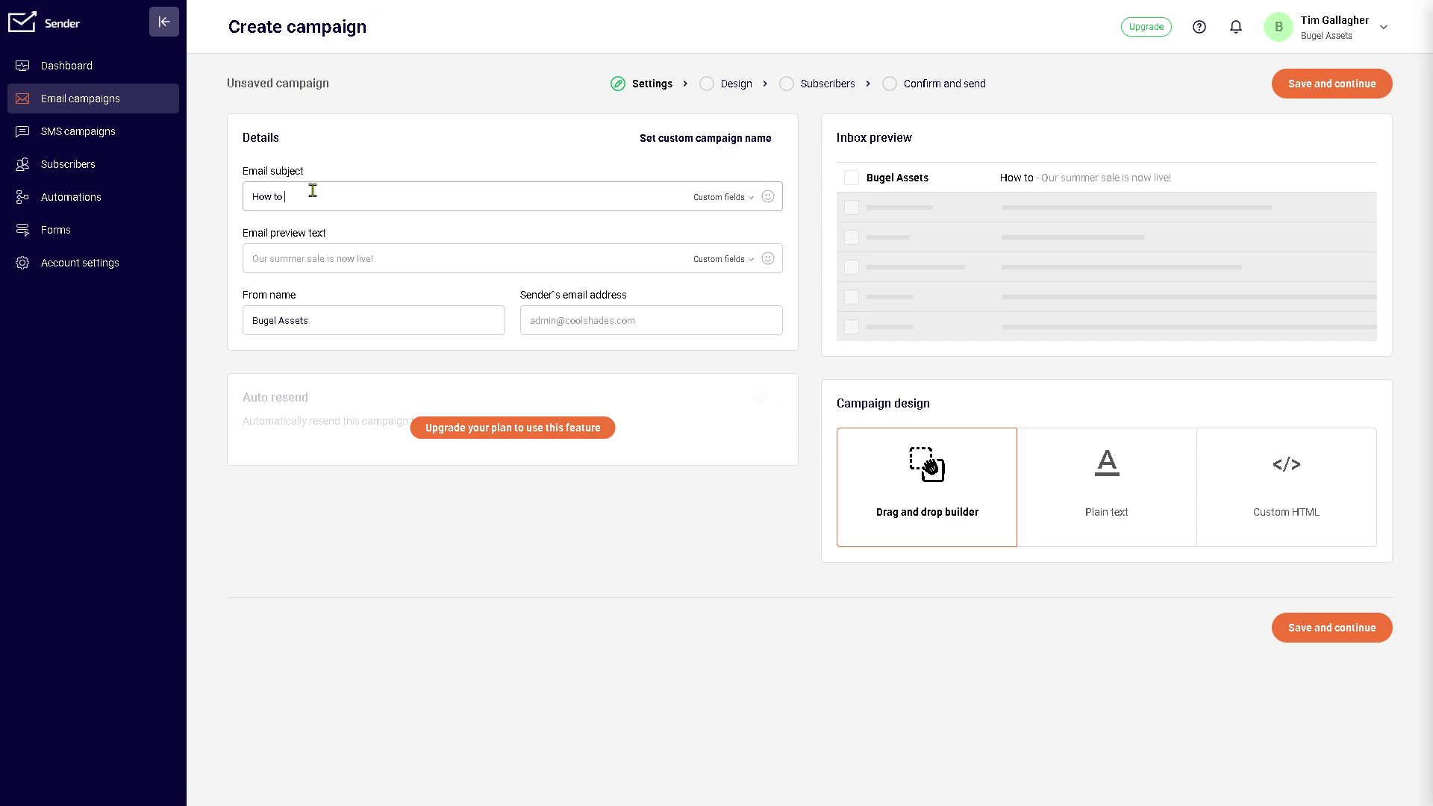
{"action": "type", "text": "use SENDER"}
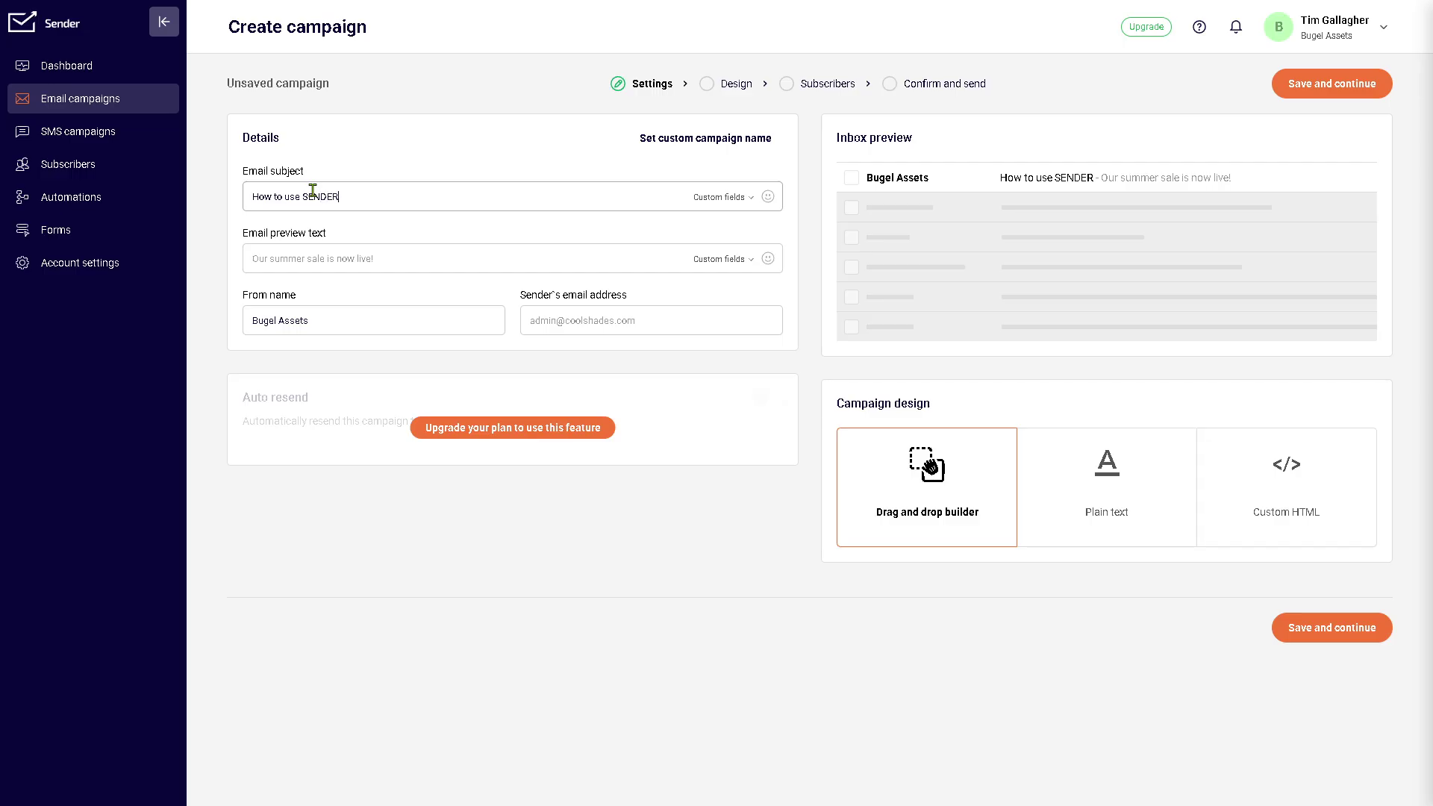
{"action": "type", "text": ".NET"}
{"action": "key", "text": "ctrl+a"}
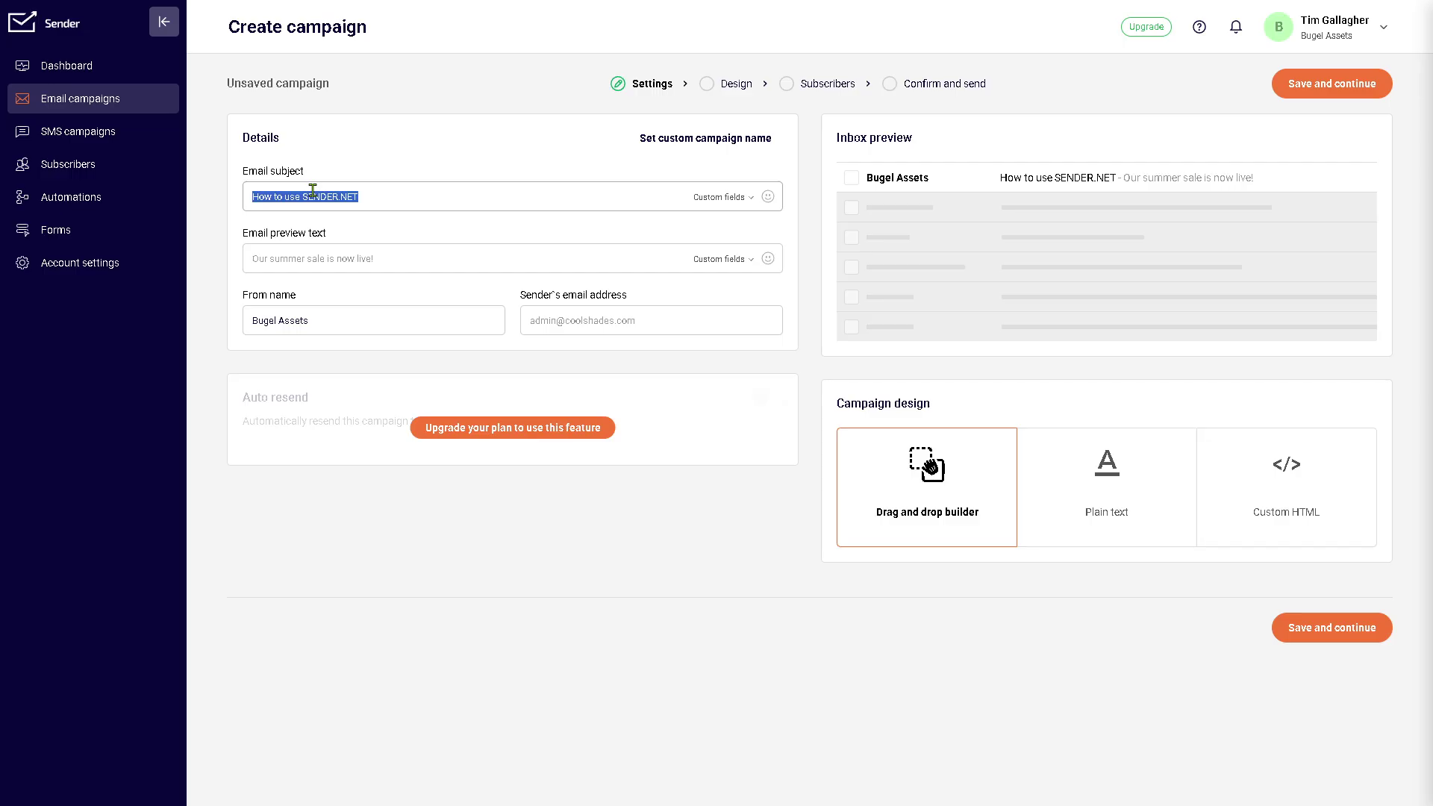
{"action": "left_click", "coordinate": [407, 270]}
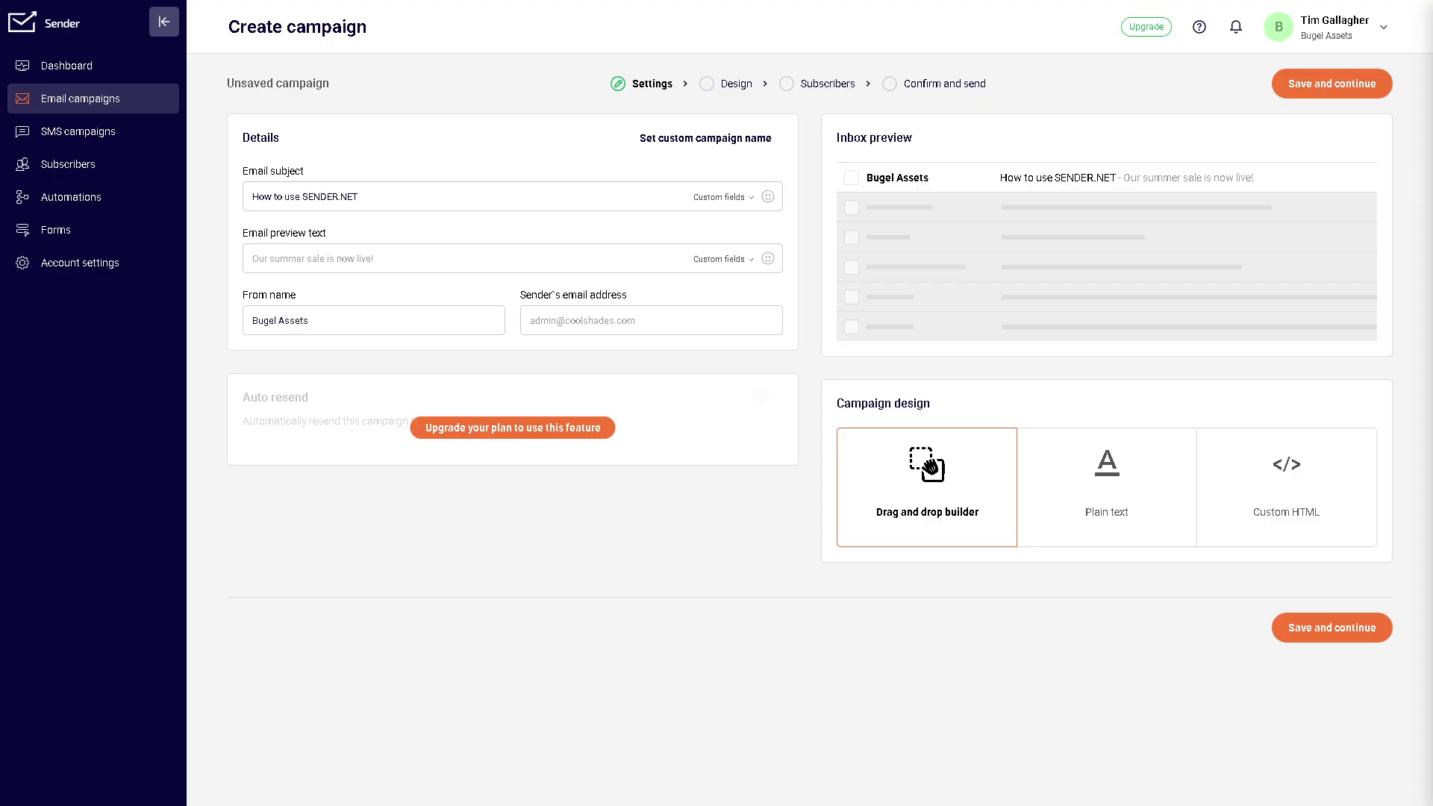
{"action": "left_click", "coordinate": [544, 320]}
{"action": "key", "text": "ctrl+v"}
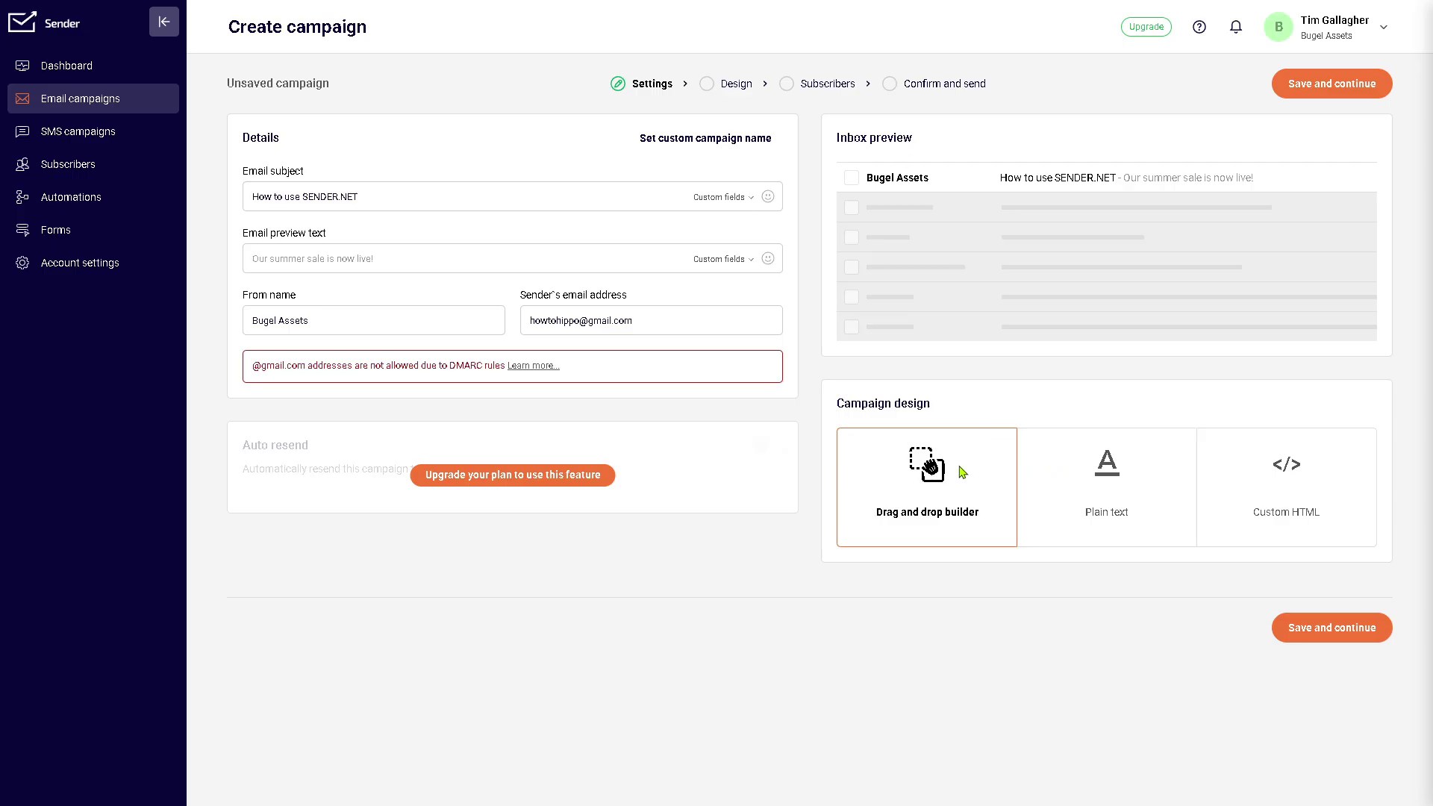
Choose the Plain text design for the campaign and retry Save and continue.
{"action": "left_click", "coordinate": [1321, 633]}
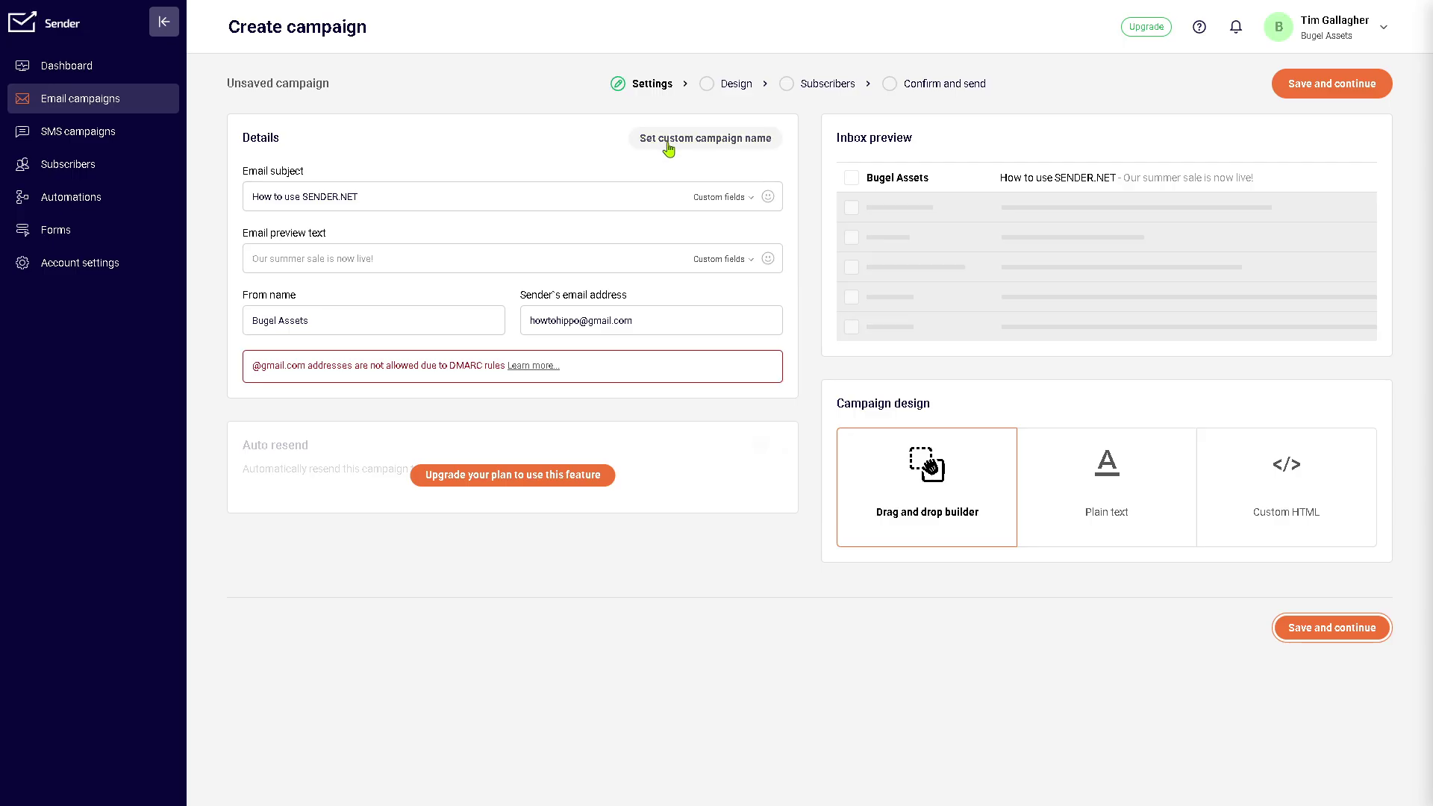
{"action": "left_click", "coordinate": [618, 191]}
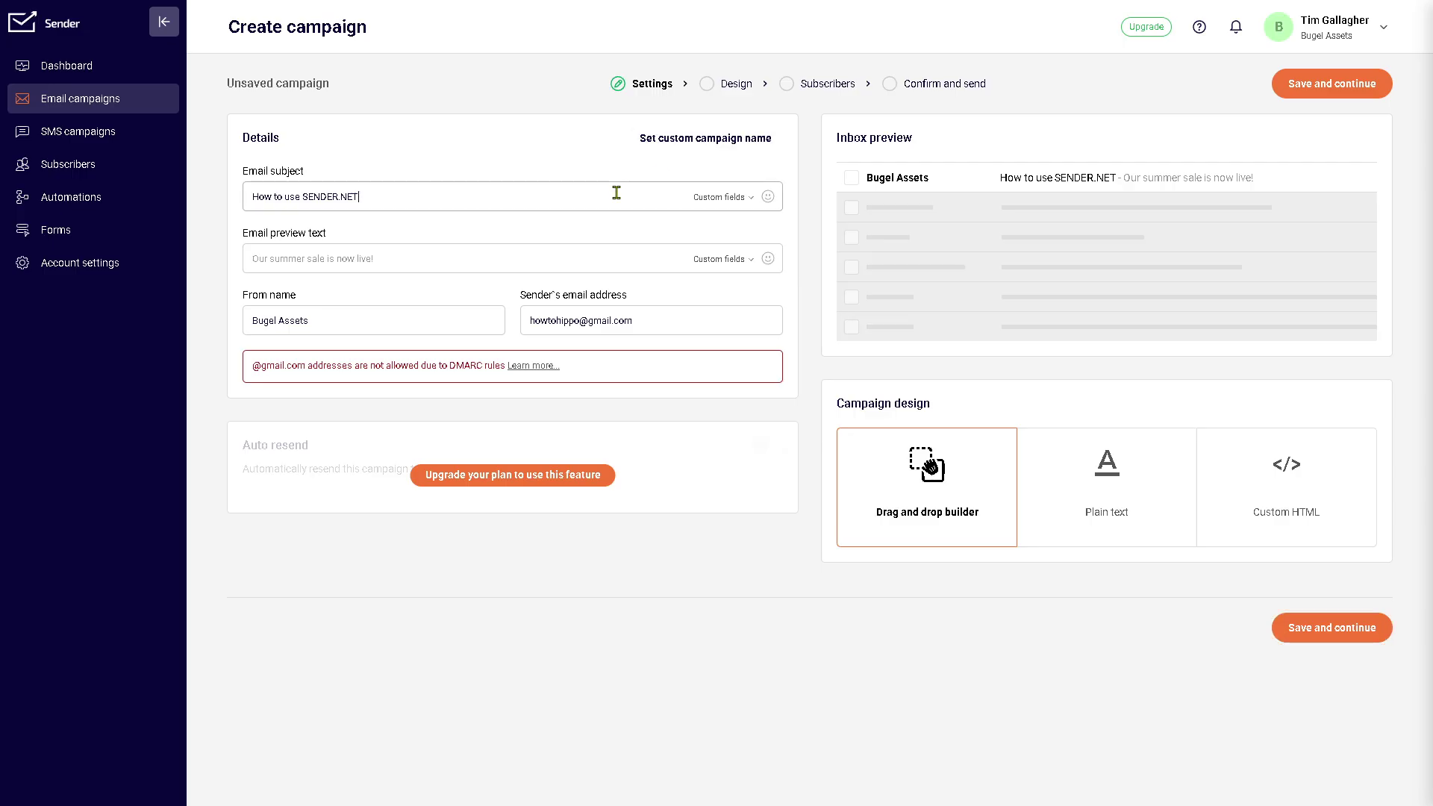
{"action": "key", "text": "ctrl+a"}
{"action": "left_click", "coordinate": [704, 142]}
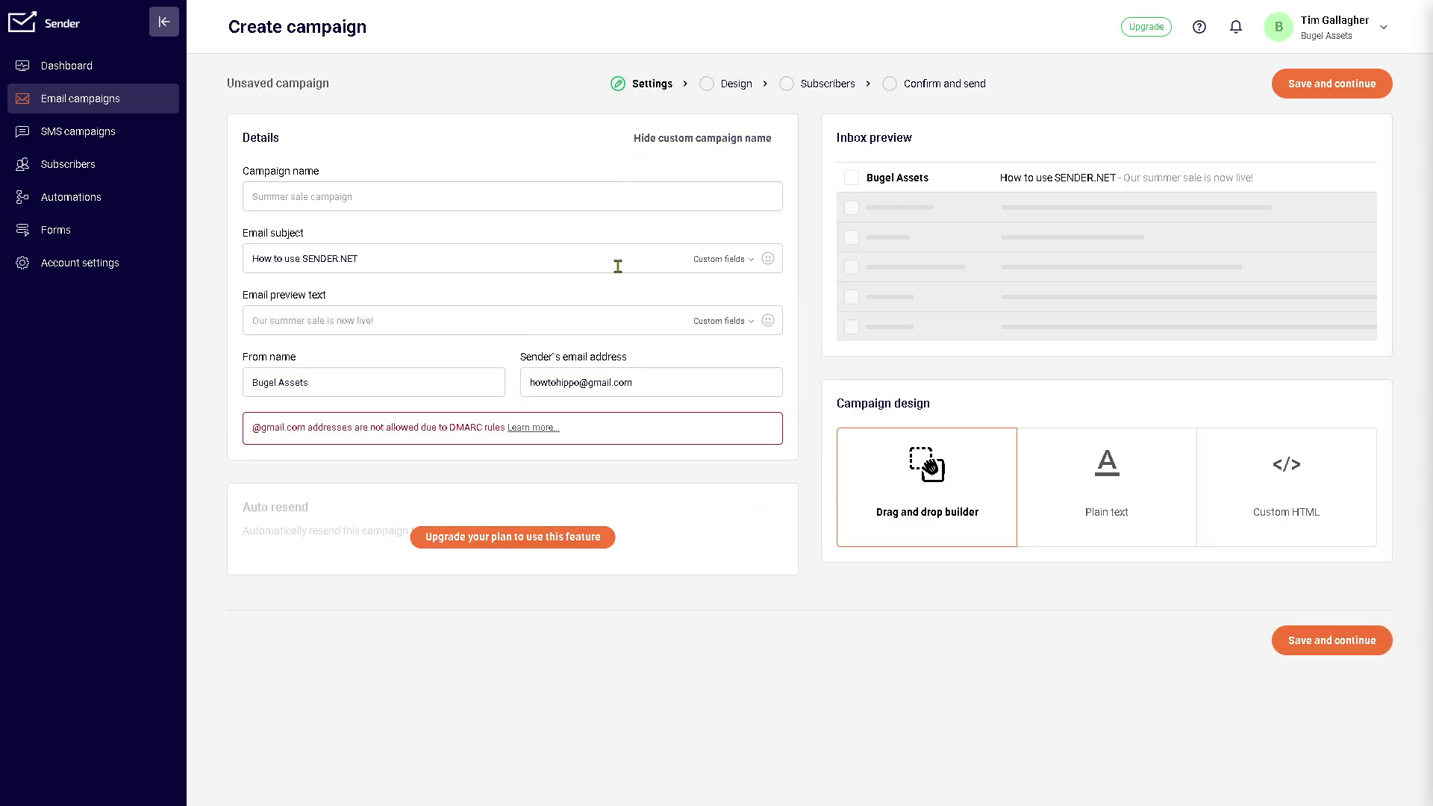
{"action": "left_click", "coordinate": [737, 143]}
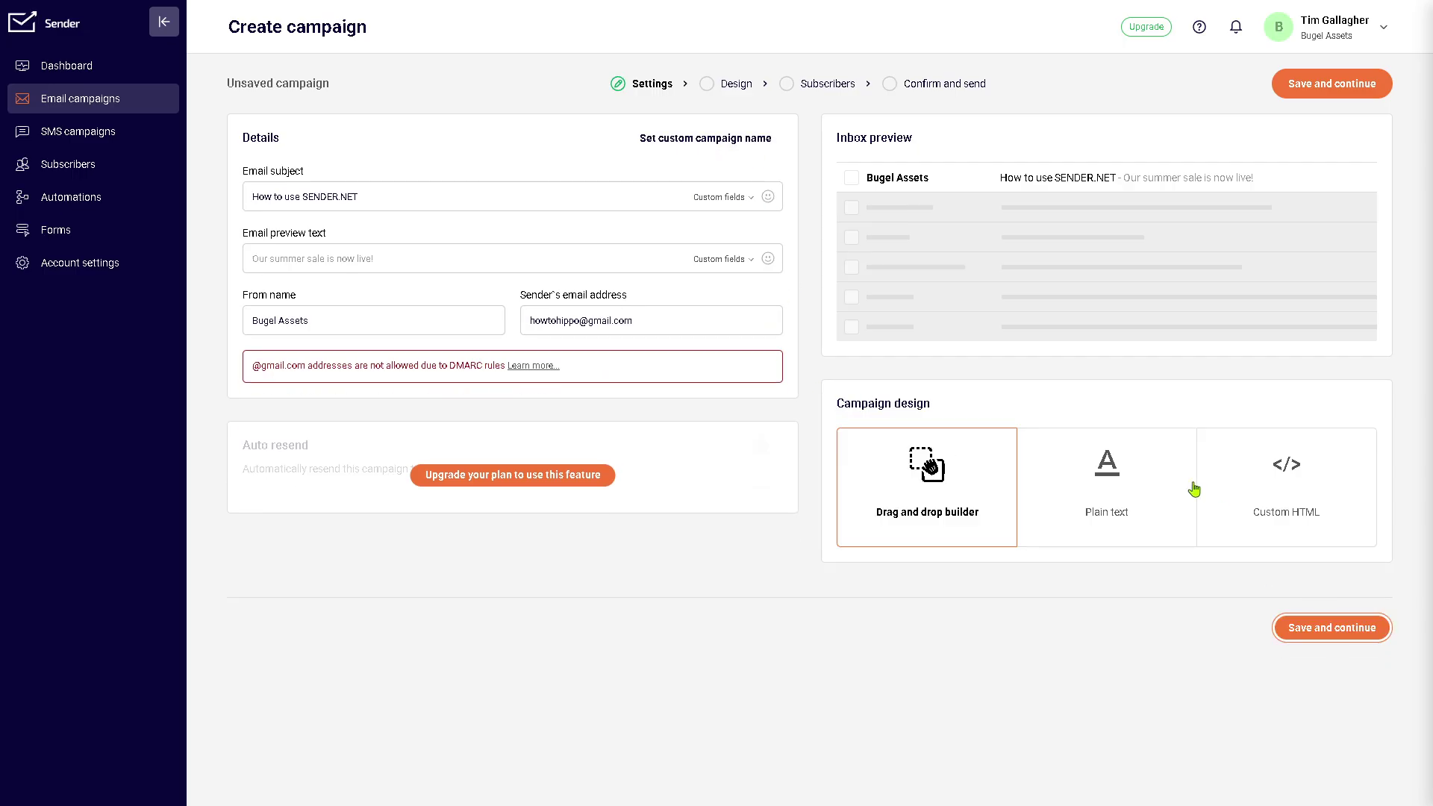
{"action": "left_click", "coordinate": [1128, 473]}
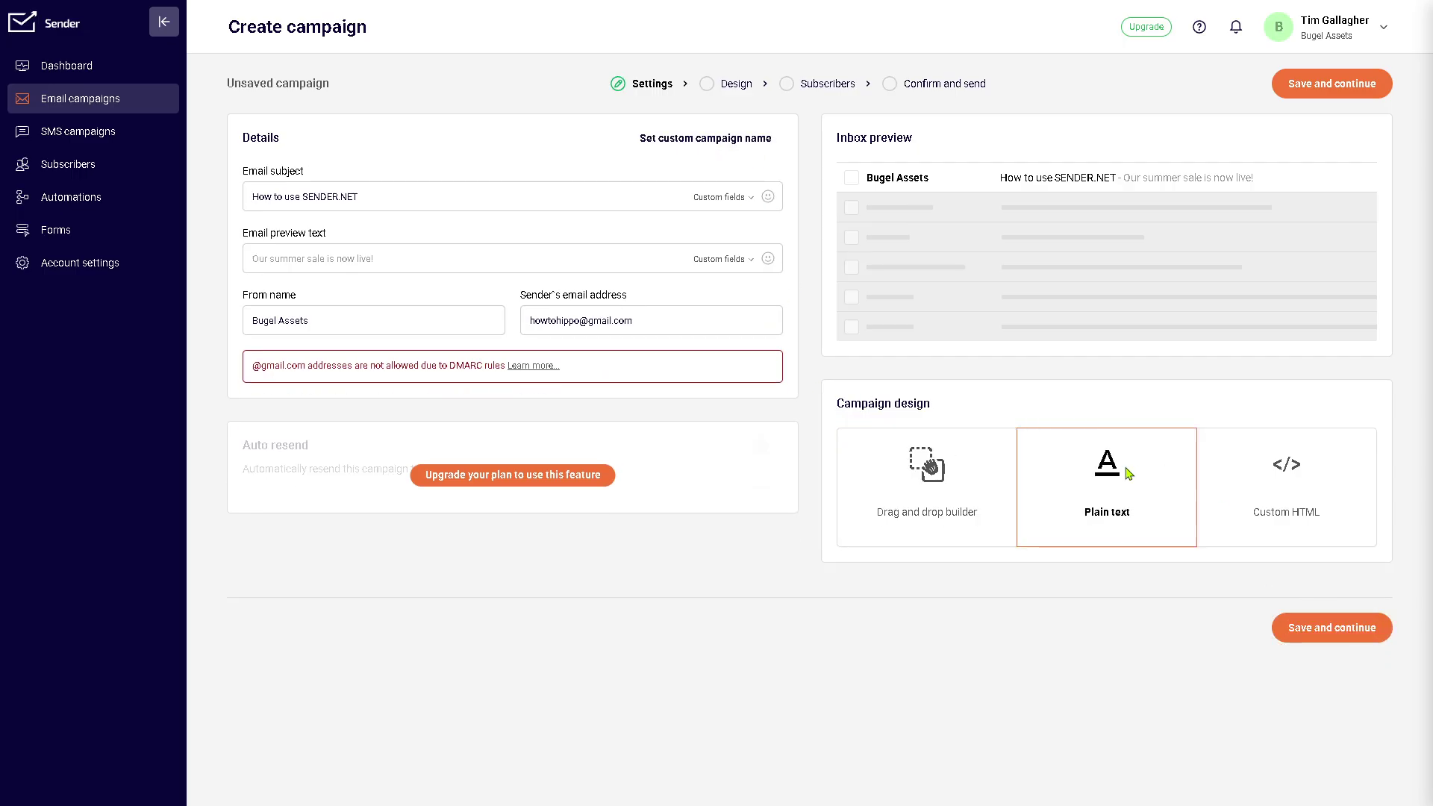
{"action": "left_click", "coordinate": [1350, 627]}
Go to the SMS campaigns page from the sidebar.
{"action": "left_click", "coordinate": [83, 133]}
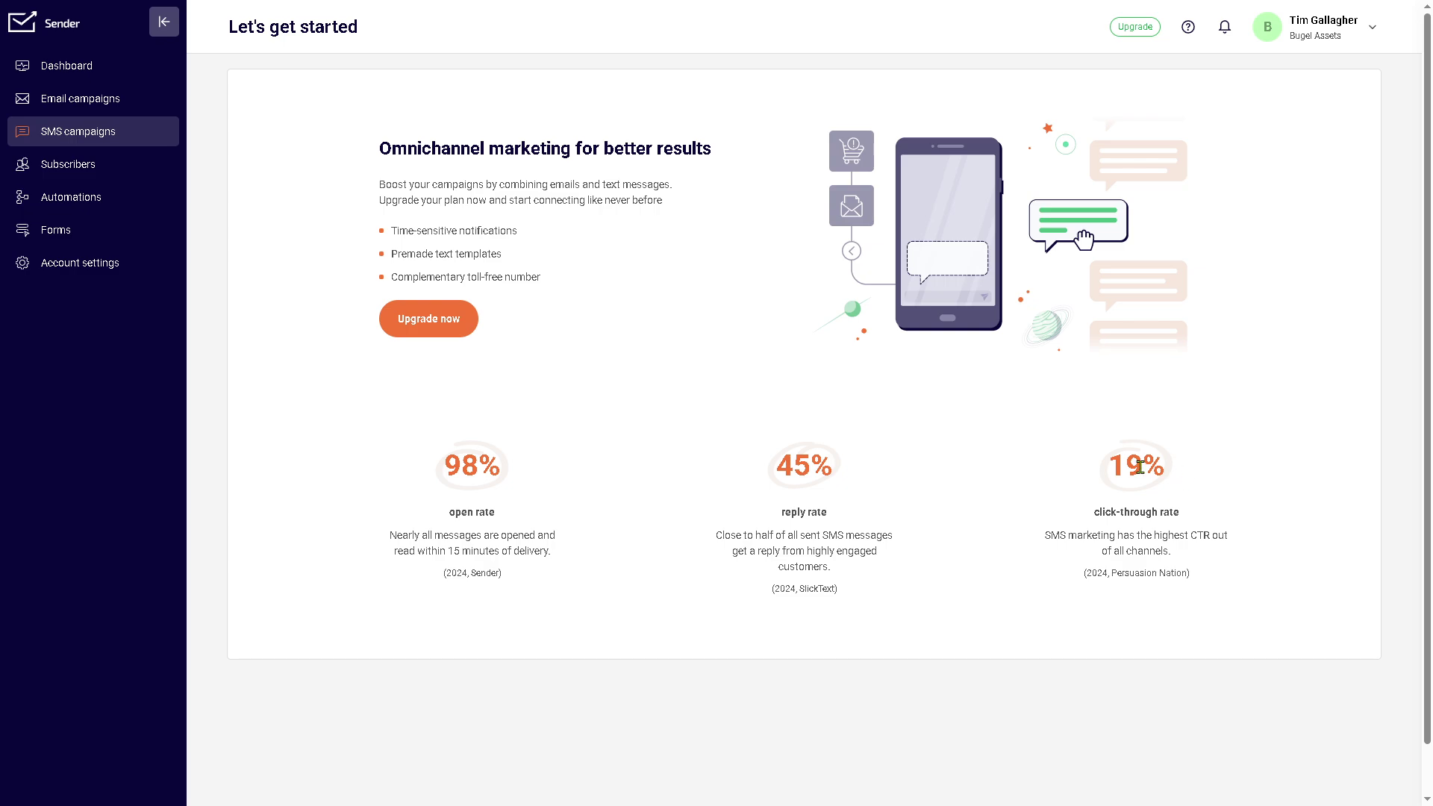
{"action": "left_click", "coordinate": [453, 323]}
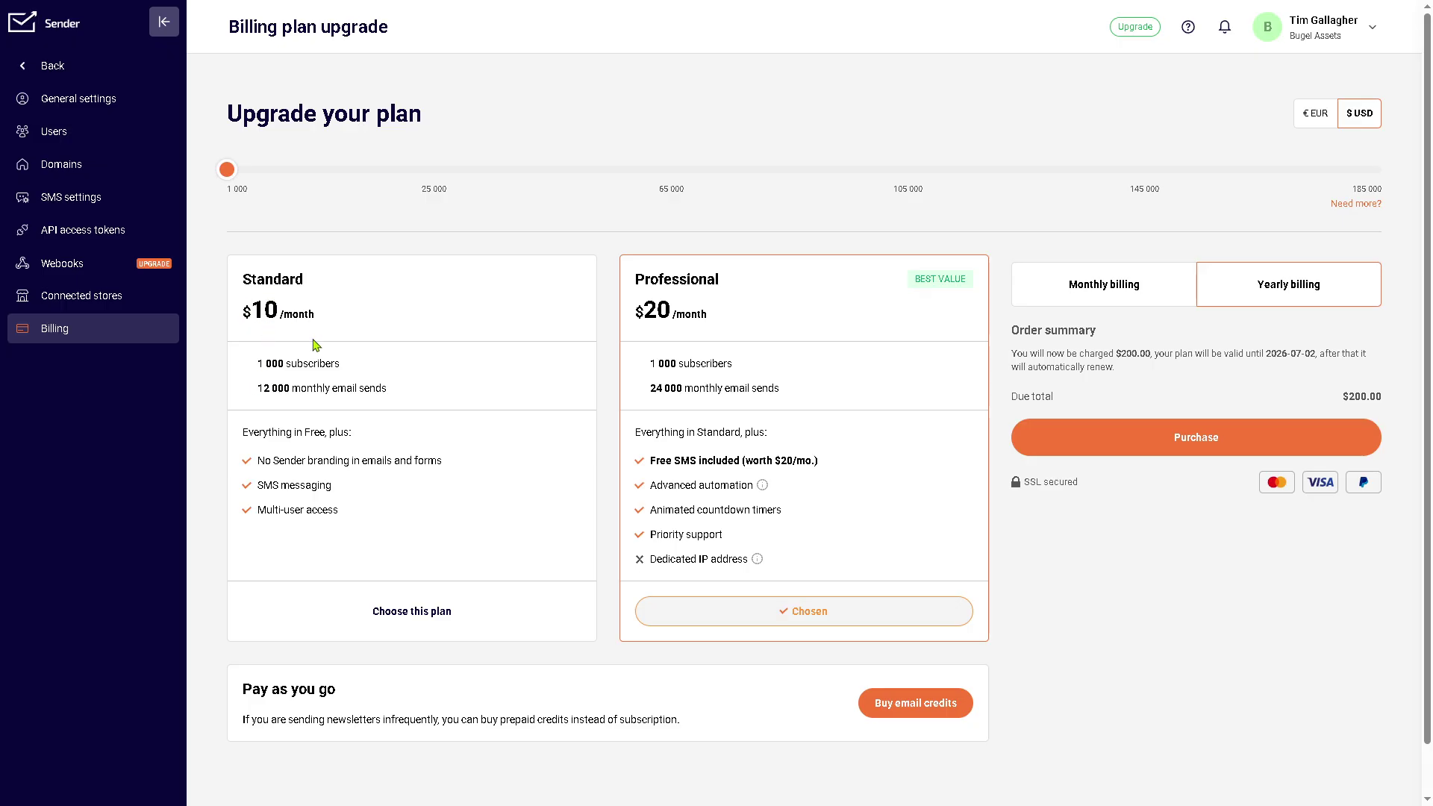
{"action": "left_click_drag", "start_coordinate": [241, 432], "coordinate": [326, 437]}
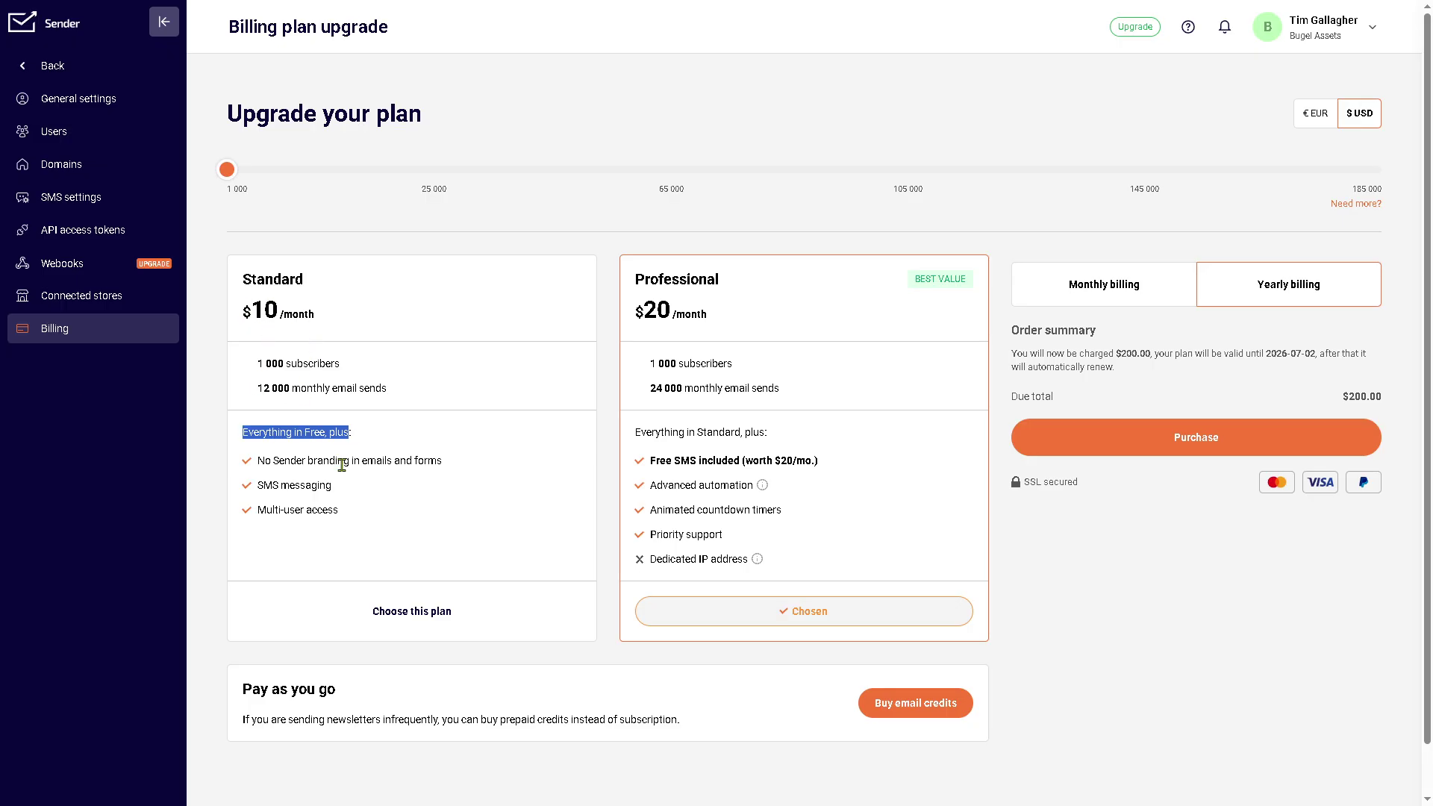
{"action": "left_click", "coordinate": [342, 464]}
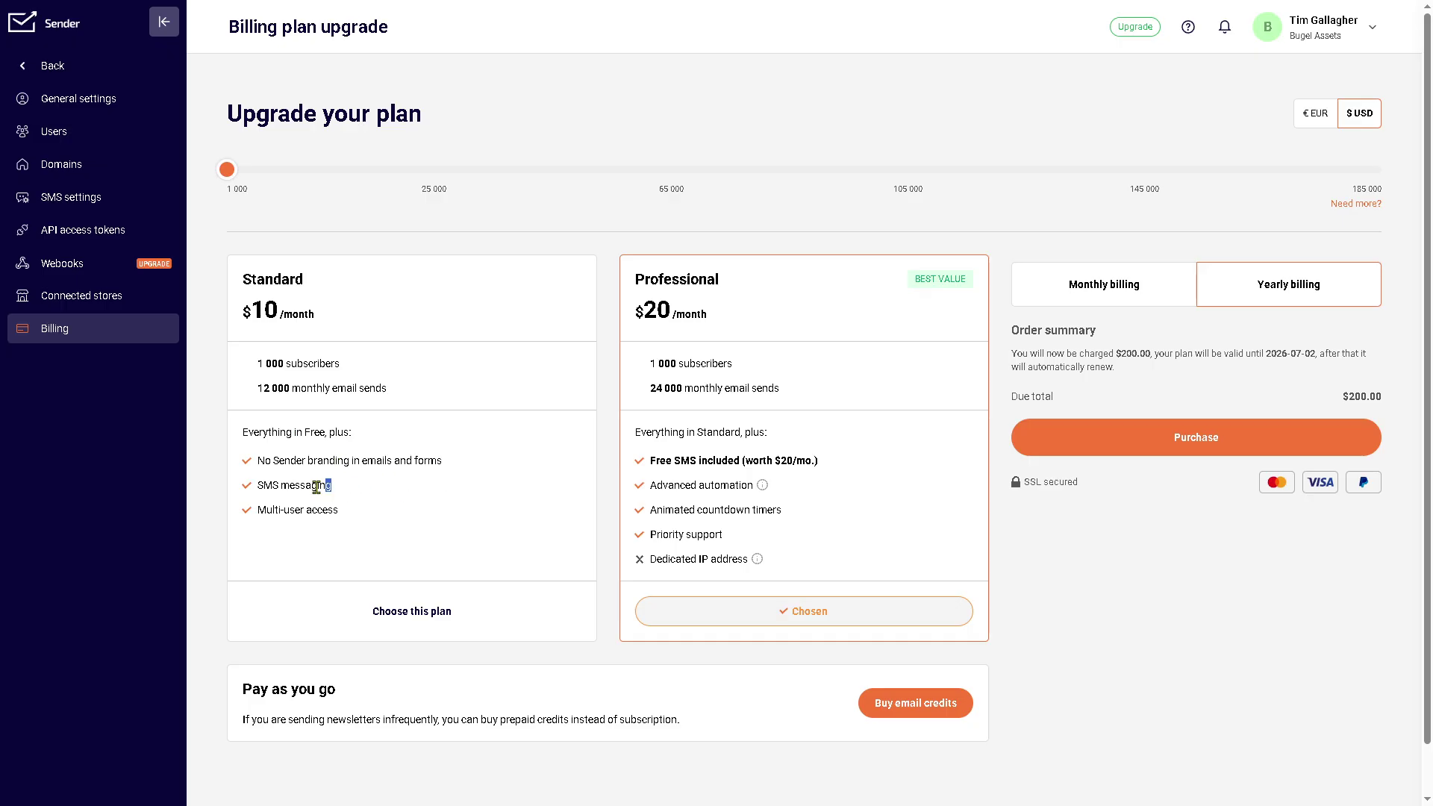
{"action": "left_click_drag", "start_coordinate": [330, 487], "coordinate": [265, 487]}
{"action": "left_click", "coordinate": [261, 525]}
{"action": "left_click_drag", "start_coordinate": [641, 432], "coordinate": [670, 434]}
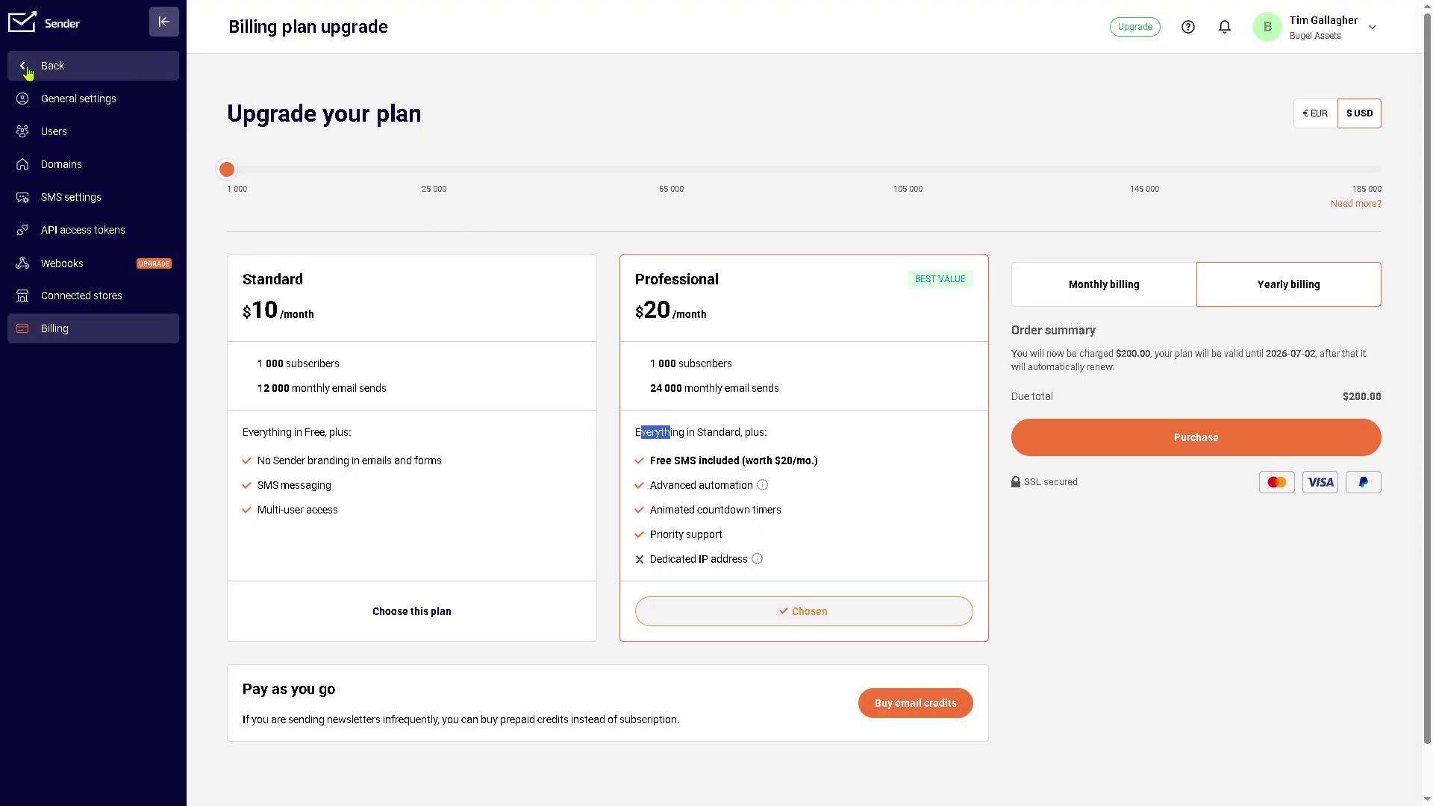
Return from billing and go to the Subscribers list, which shows one subscriber.
{"action": "left_click", "coordinate": [27, 68]}
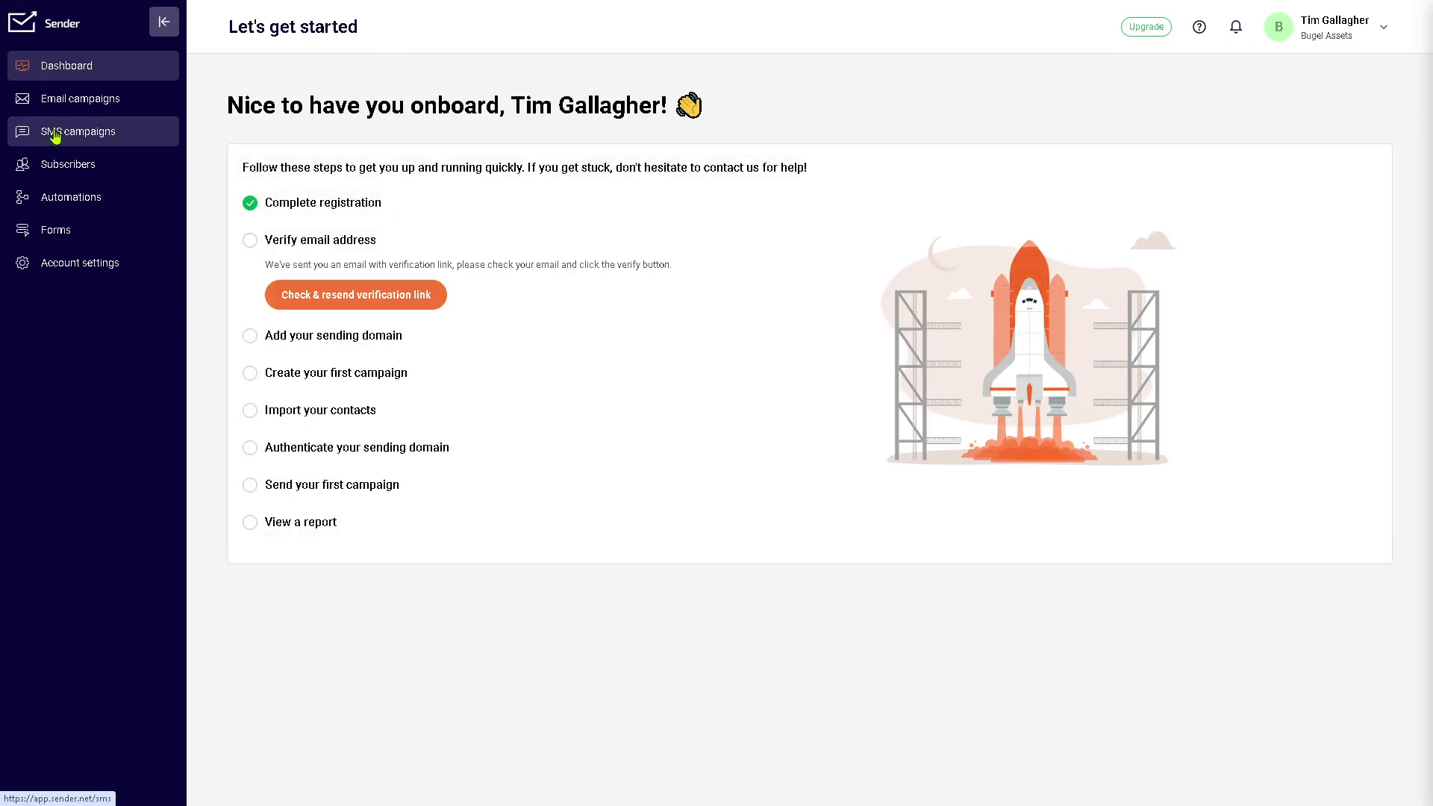
{"action": "left_click", "coordinate": [56, 134]}
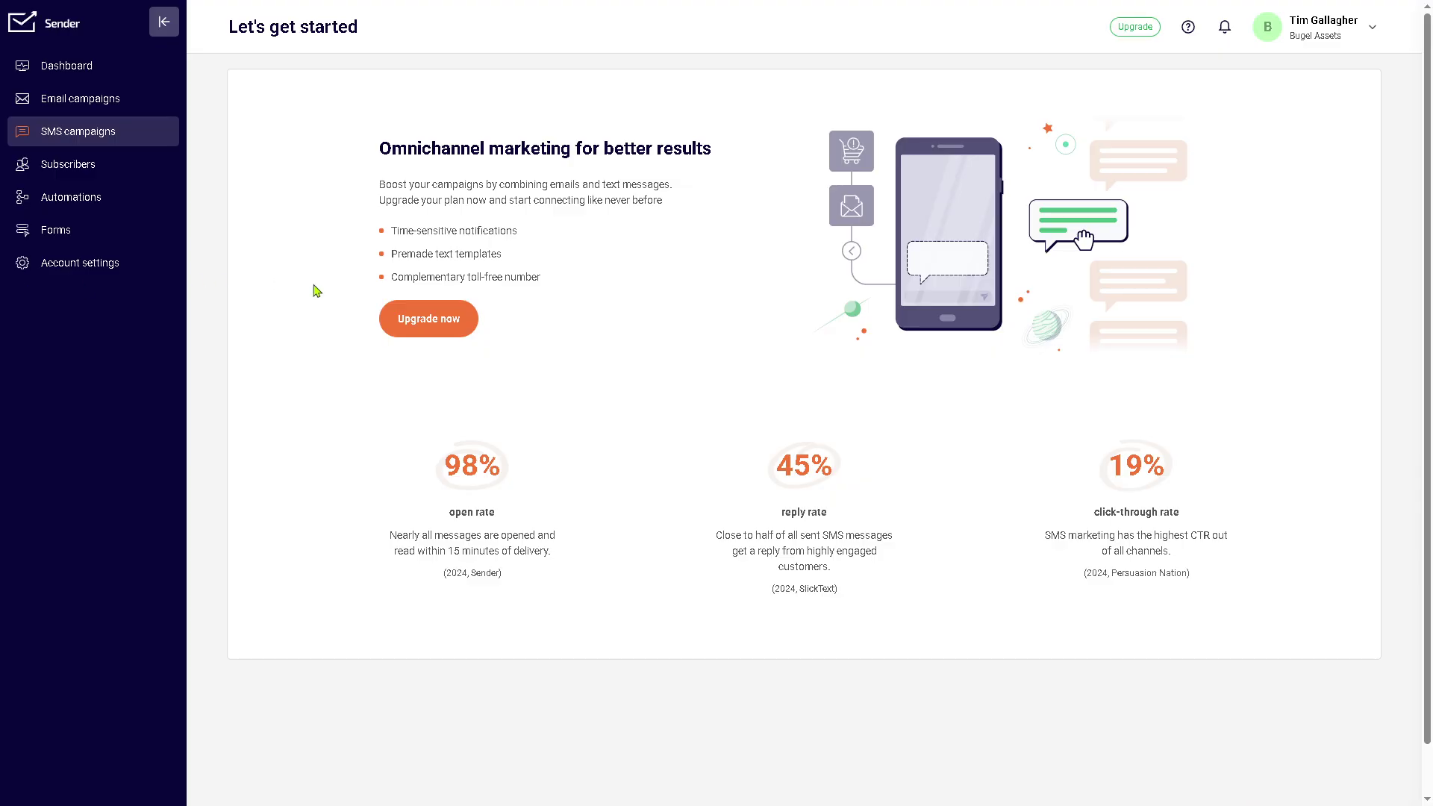
{"action": "left_click", "coordinate": [86, 168]}
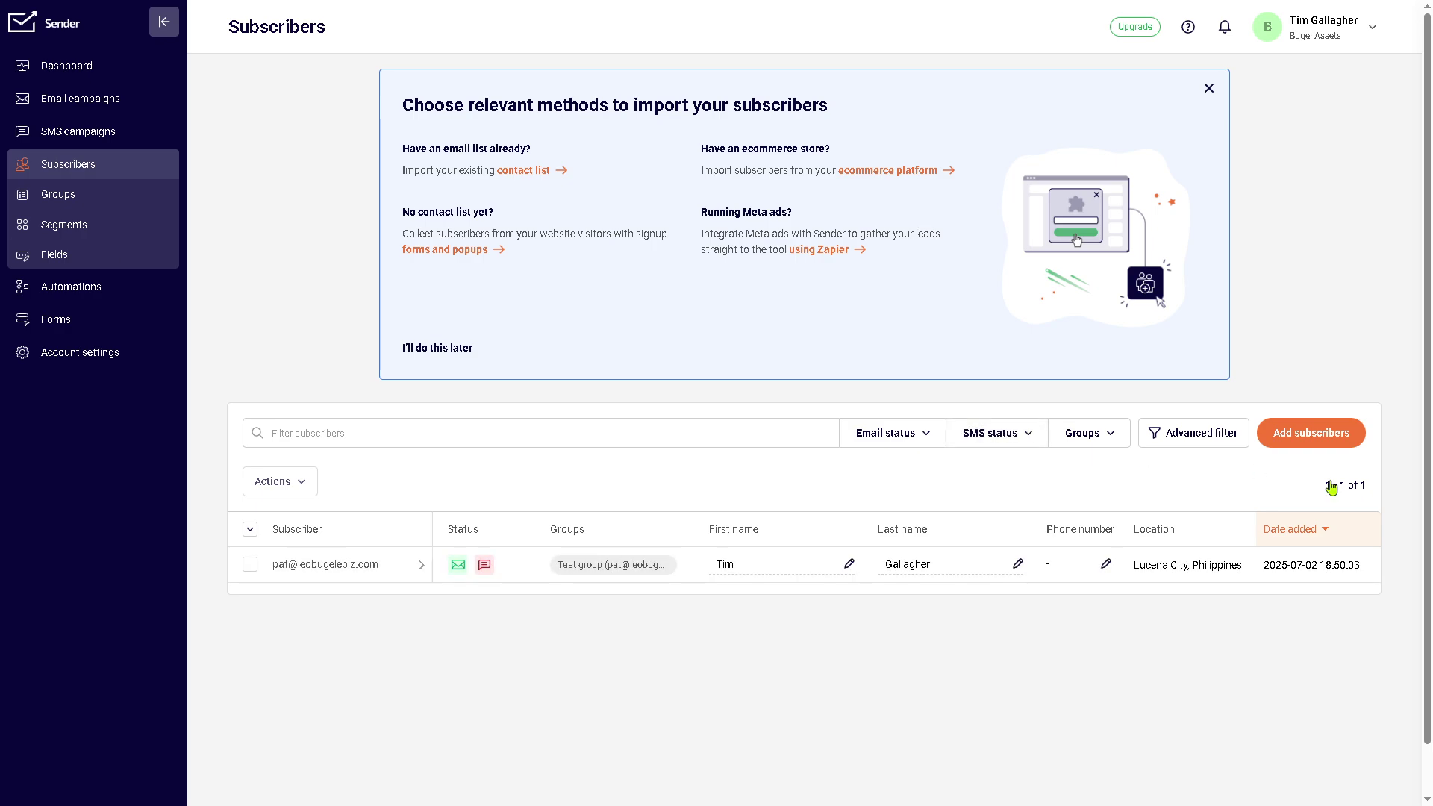
Choose Add subscribers to reach the Import subscribers page.
{"action": "left_click", "coordinate": [1310, 439]}
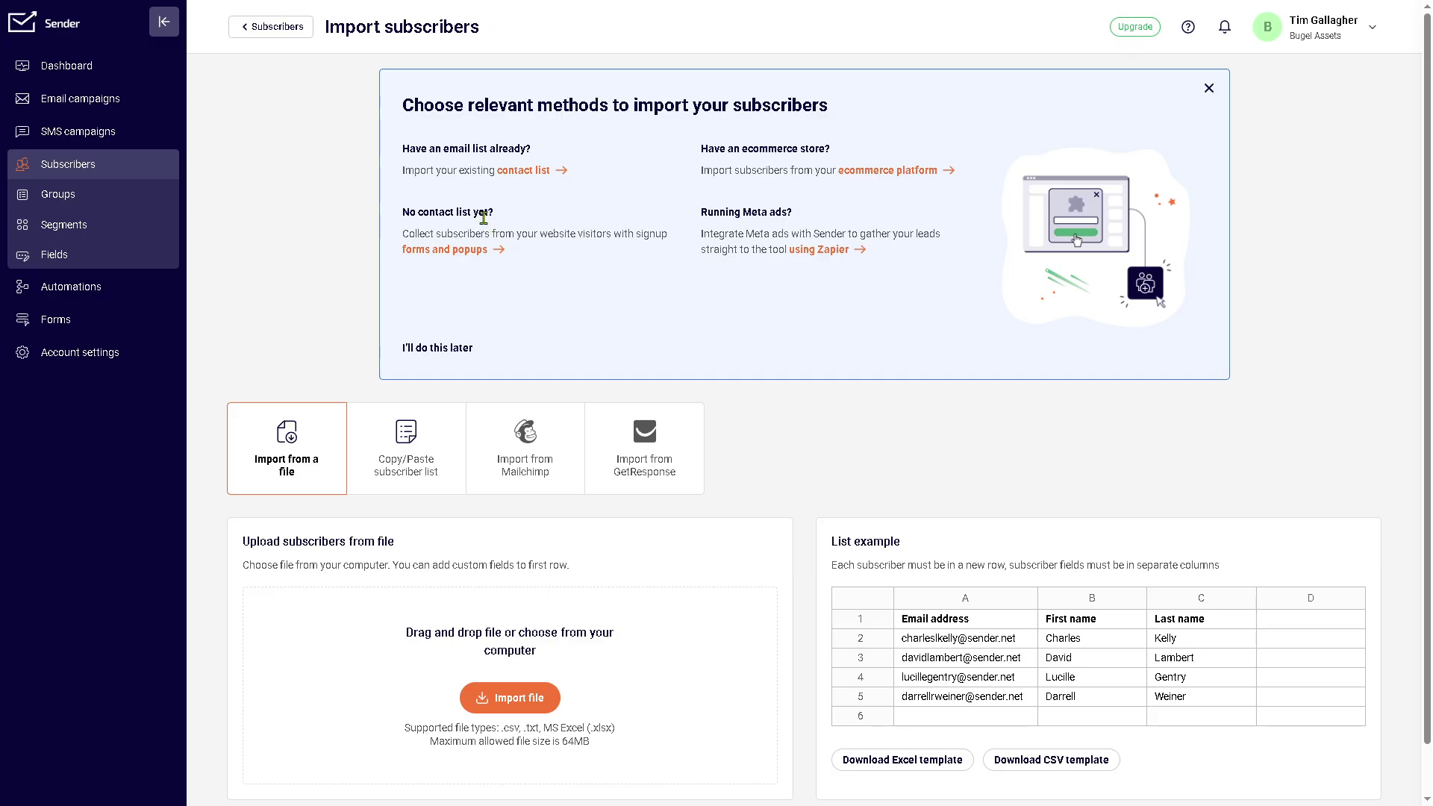
Start a new popup form under forms and popups, naming it 'How to use SENDER.NET'.
{"action": "left_click", "coordinate": [463, 256]}
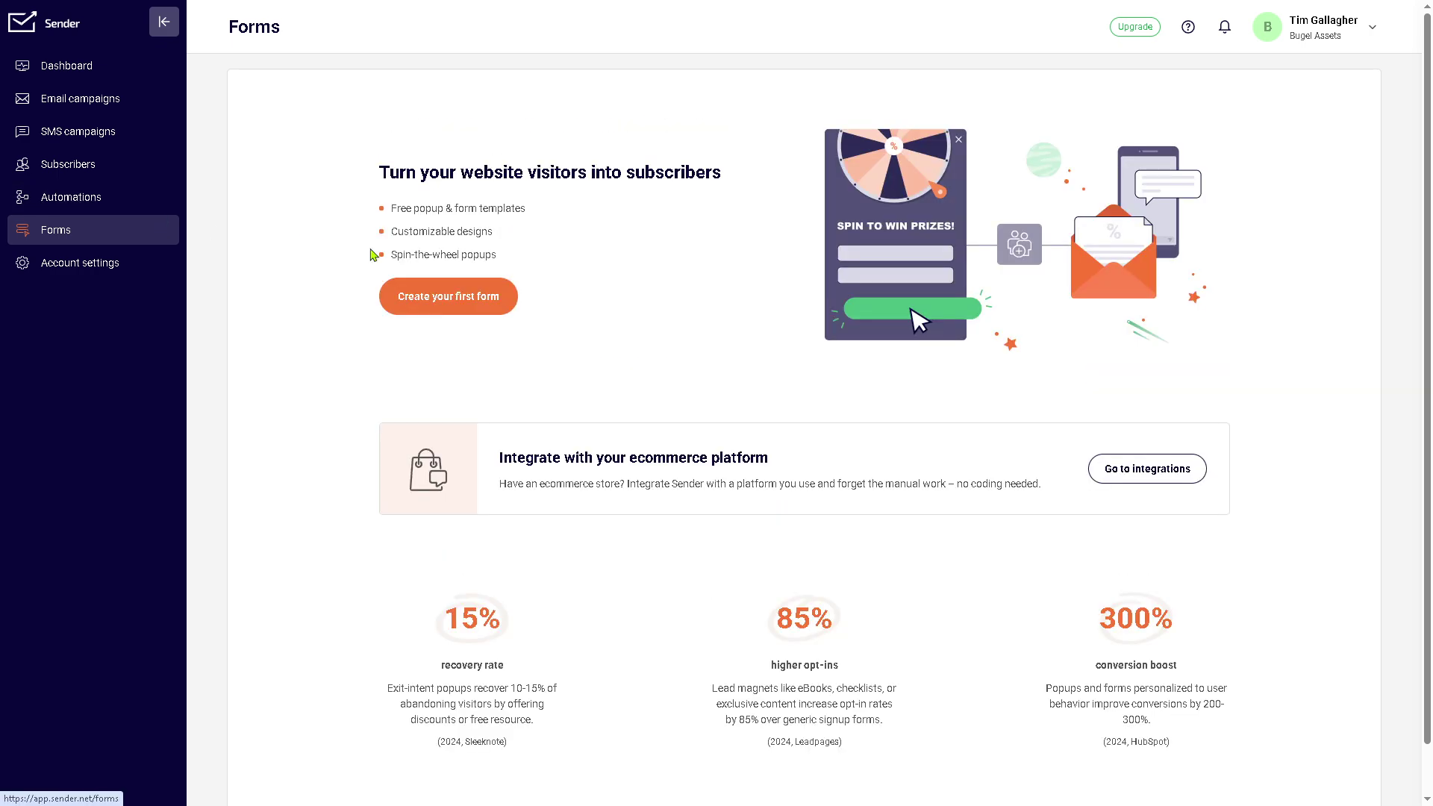
{"action": "left_click", "coordinate": [438, 302]}
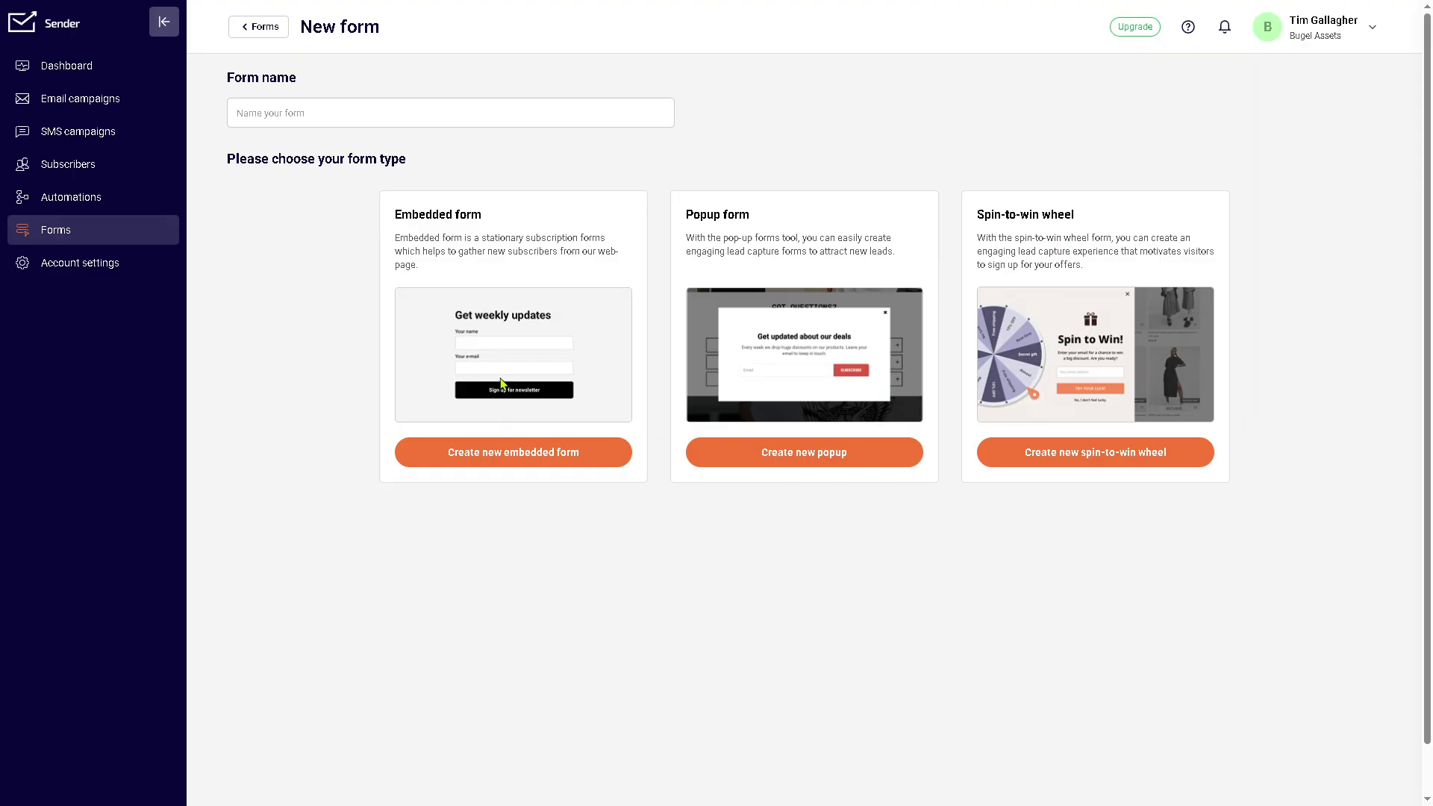
{"action": "left_click", "coordinate": [782, 463]}
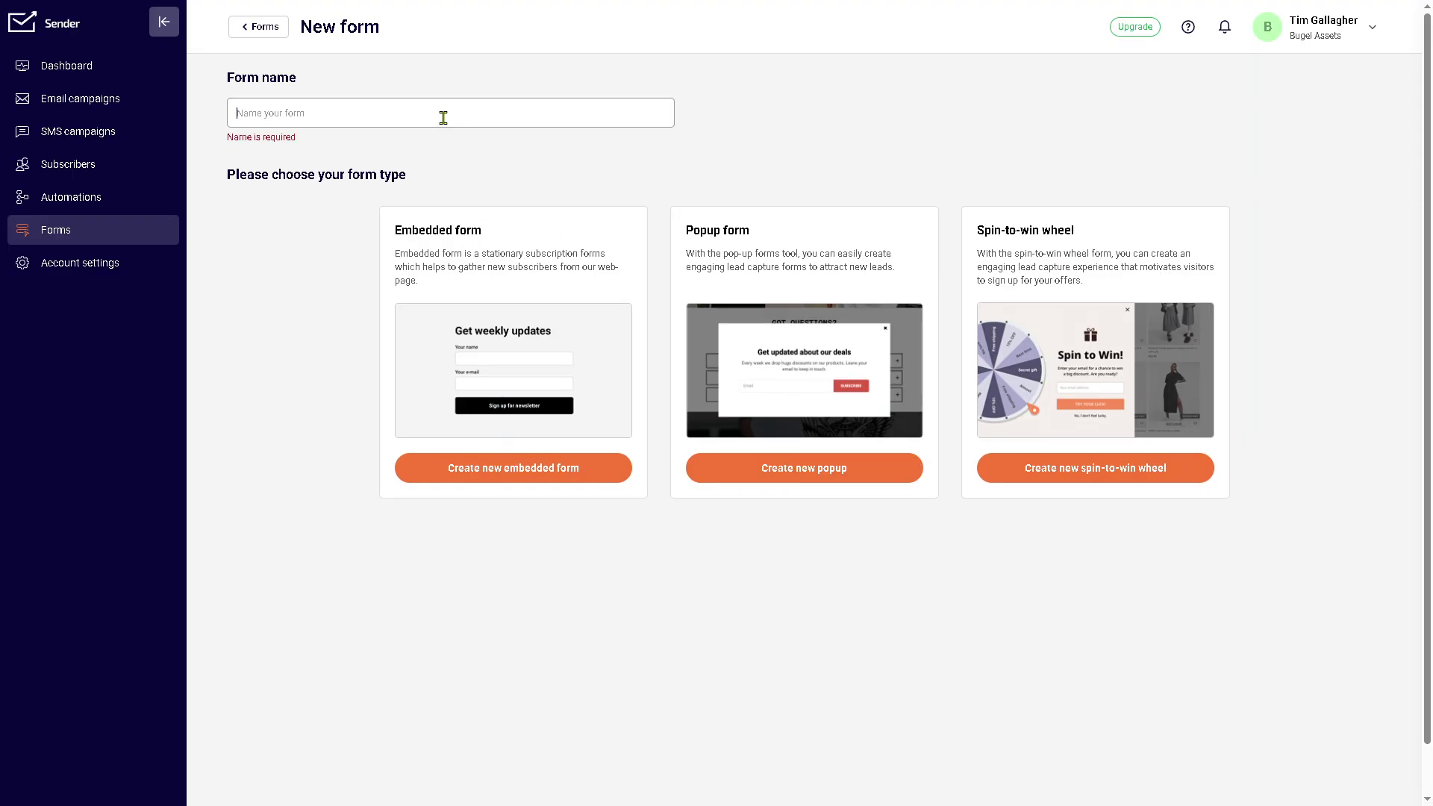
{"action": "type", "text": "How to use"}
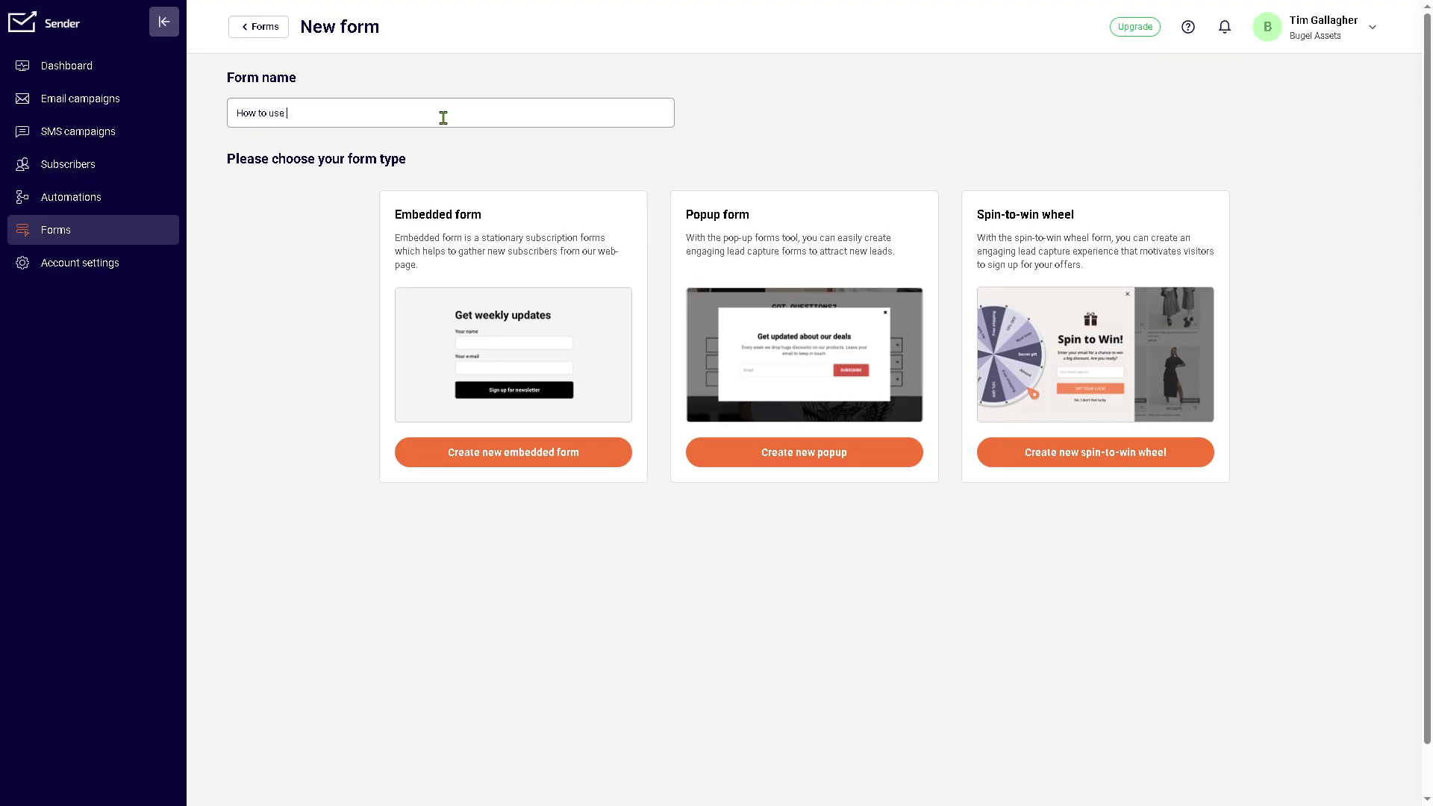
{"action": "type", "text": " SENDER.NET"}
{"action": "key", "text": "ctrl+a"}
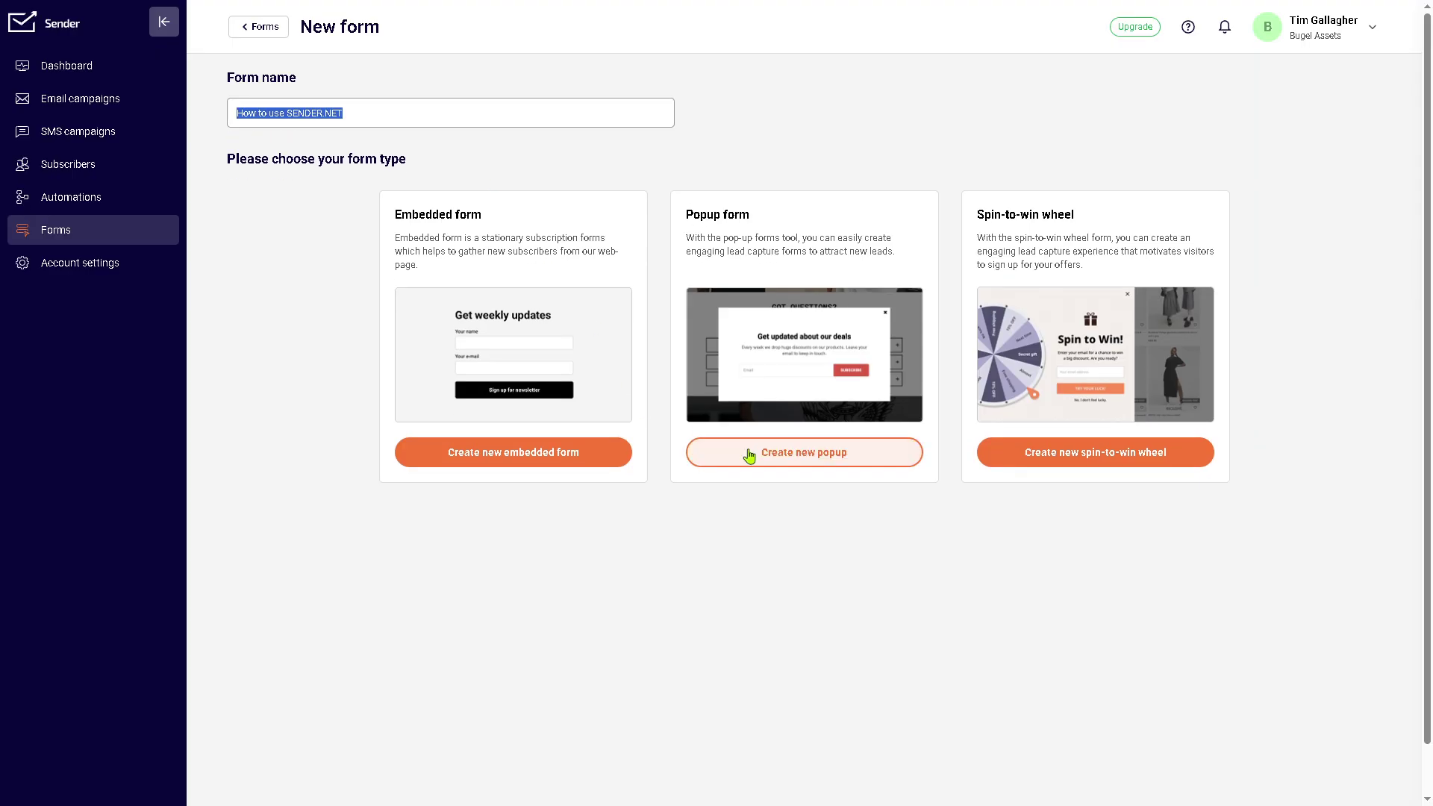
Create the popup, skip the welcome tour, and switch to the Design settings.
{"action": "left_click", "coordinate": [746, 452]}
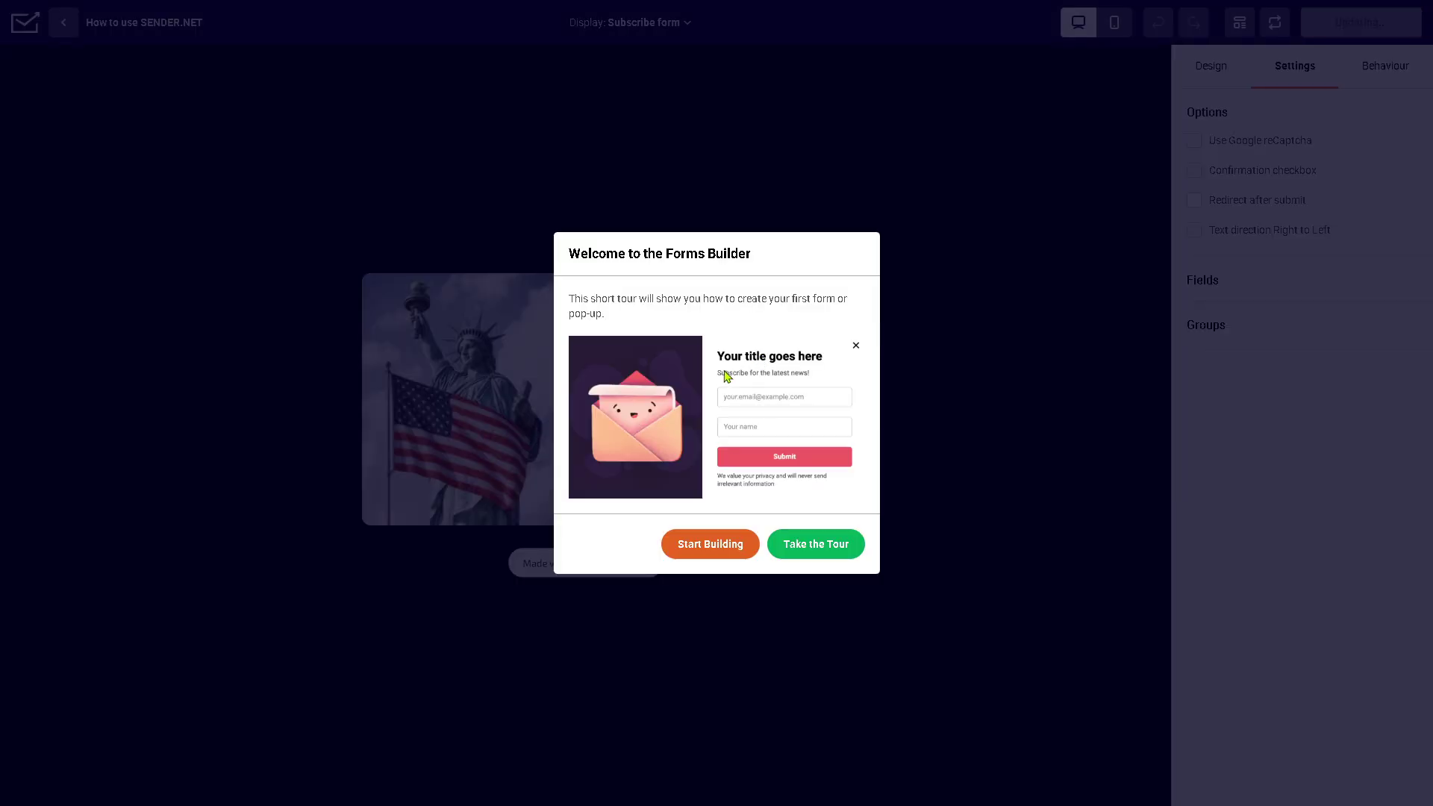
{"action": "left_click", "coordinate": [702, 552]}
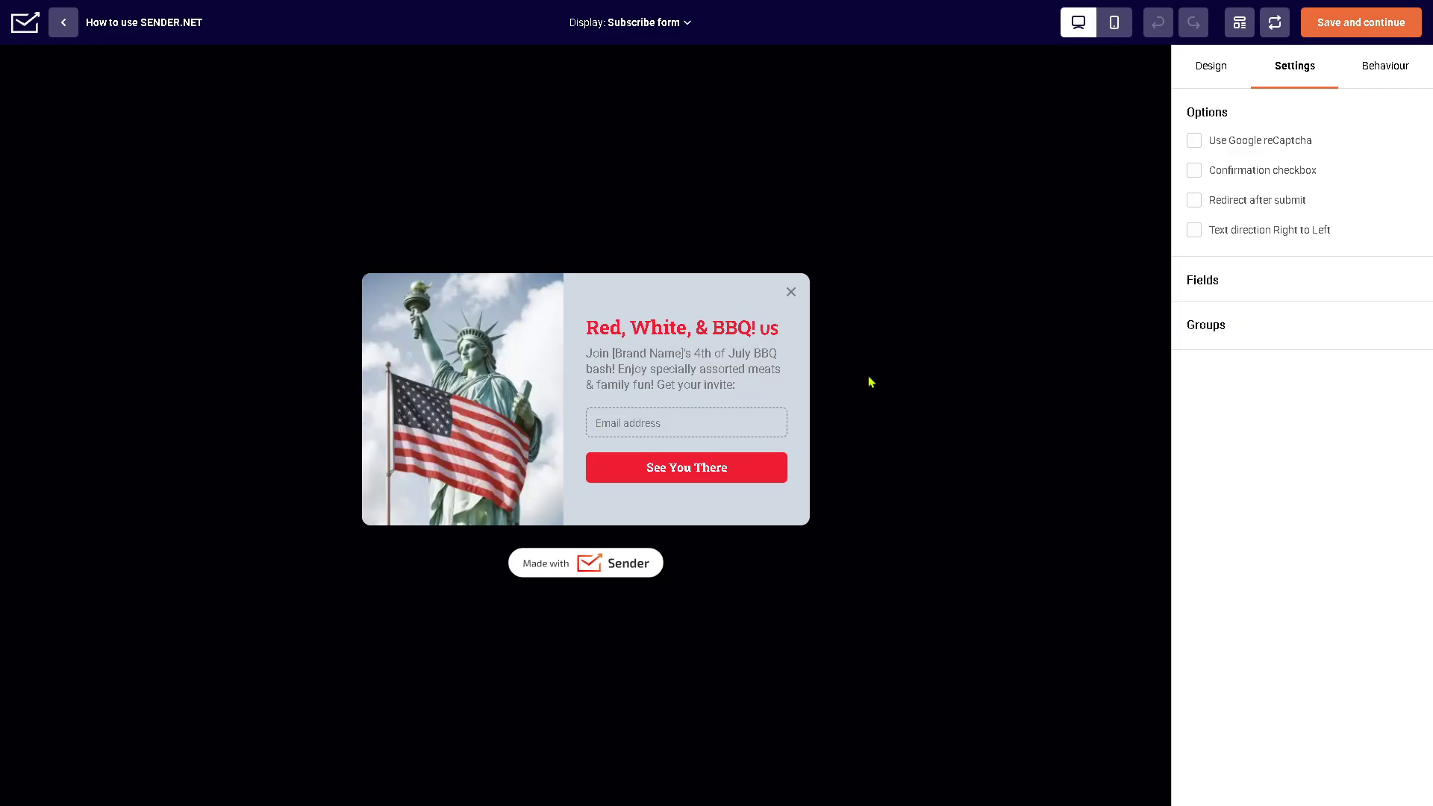
{"action": "left_click", "coordinate": [1206, 70]}
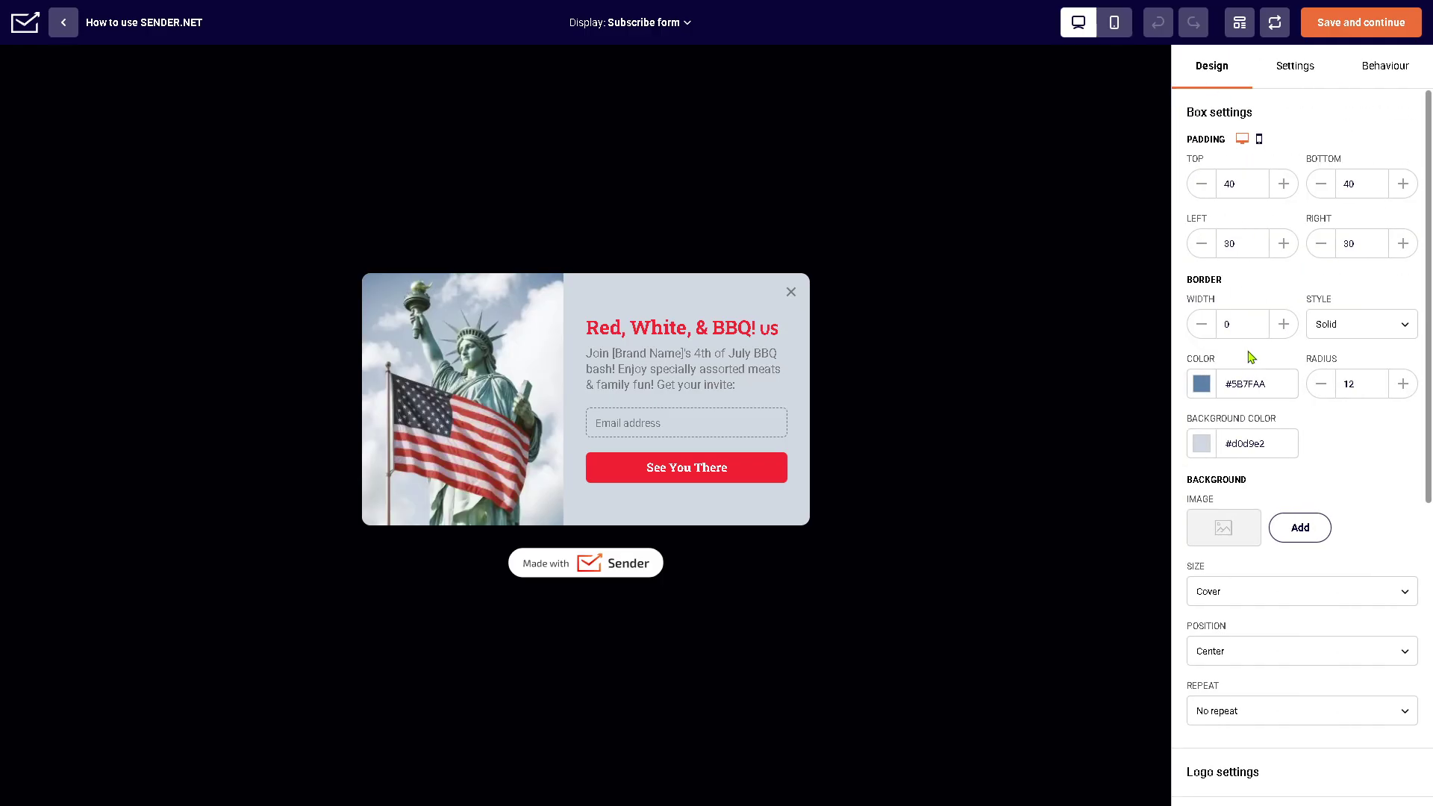
Insert the hippo image (channels4_profile_1) from the Image Library as the popup box background.
{"action": "left_click", "coordinate": [1280, 527]}
{"action": "left_click", "coordinate": [1307, 534]}
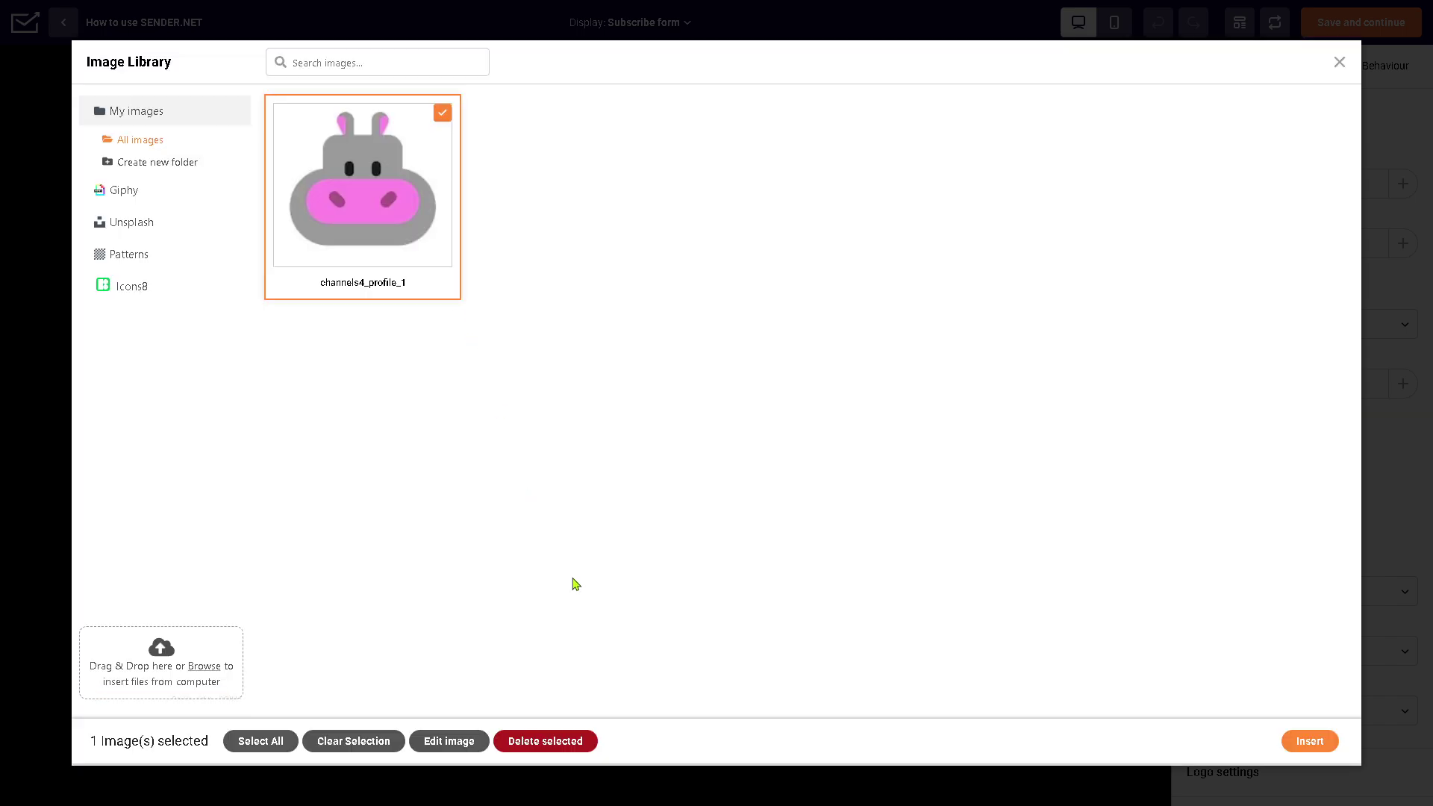
{"action": "left_click", "coordinate": [1310, 741]}
{"action": "left_click_drag", "start_coordinate": [688, 306], "coordinate": [544, 296]}
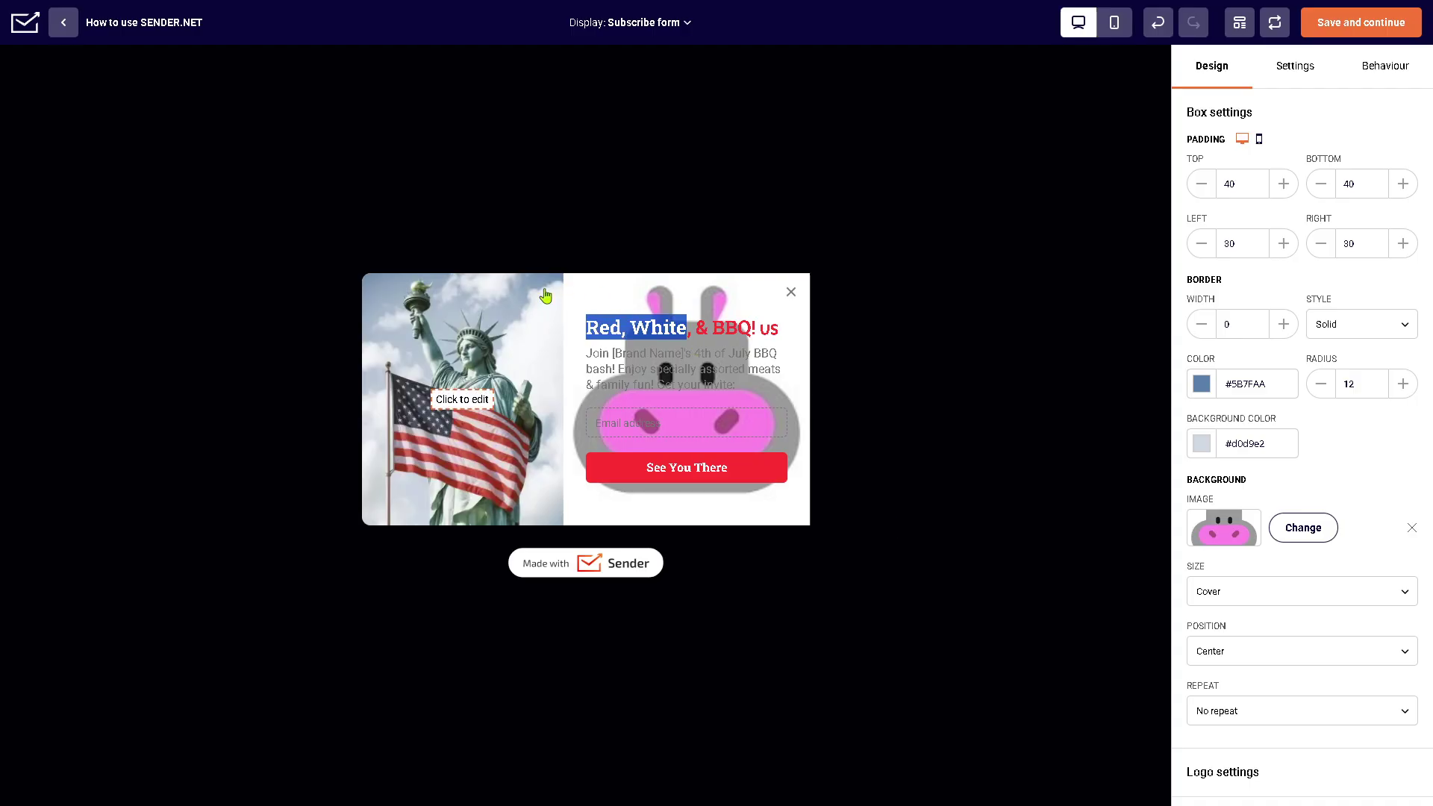
{"action": "left_click", "coordinate": [687, 300]}
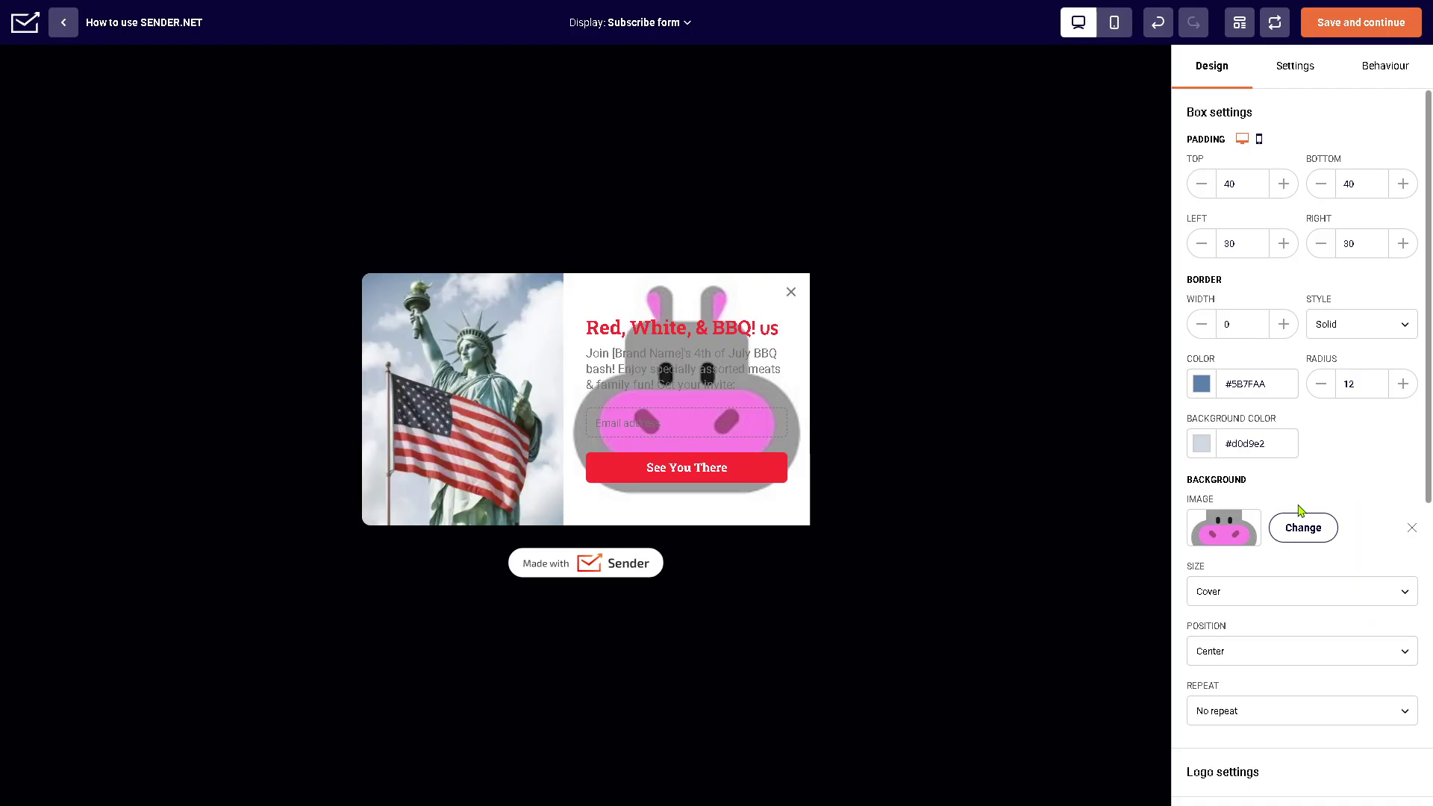
{"action": "scroll", "coordinate": [1302, 515], "scroll_direction": "down", "scroll_amount": 4}
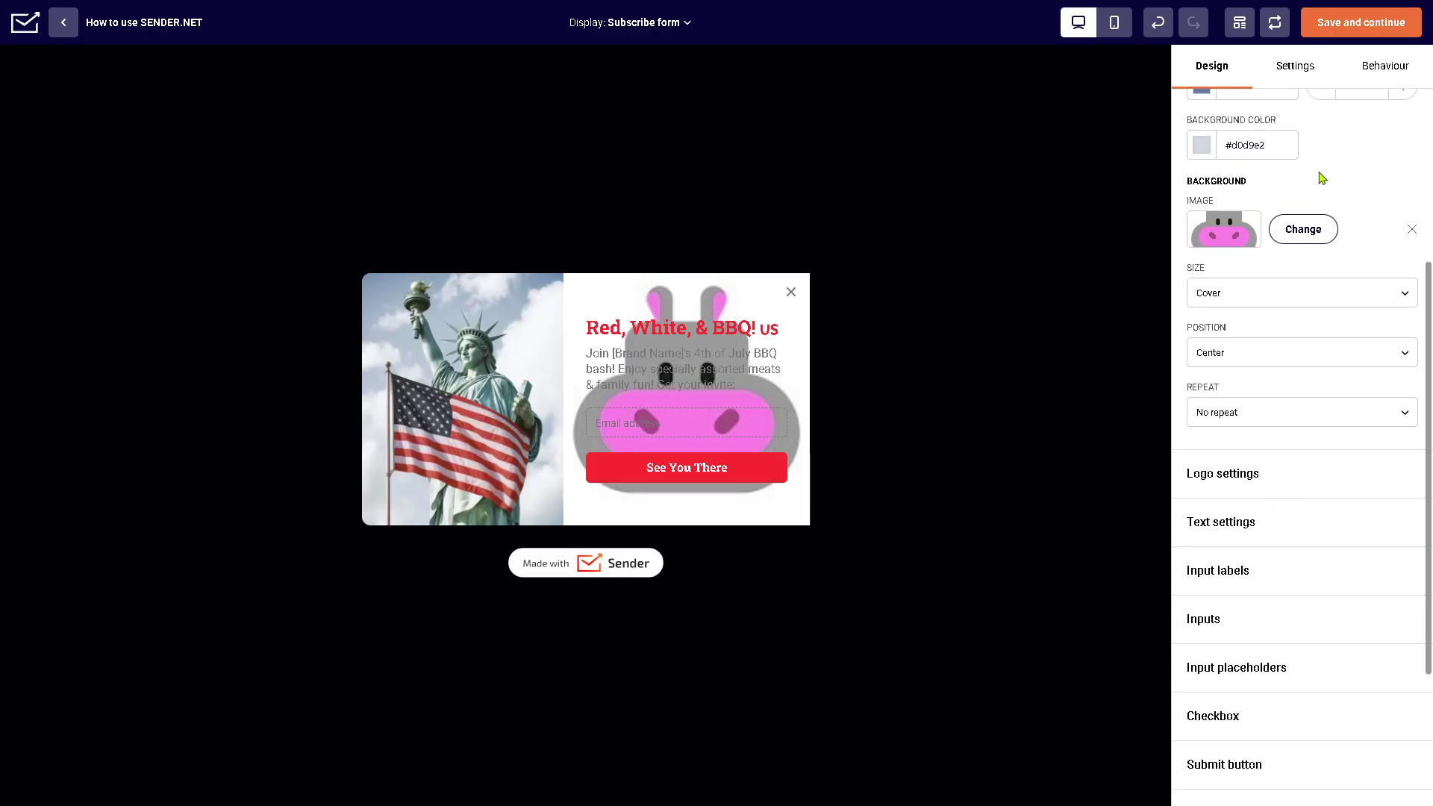
Review the popup's Settings and Behaviour options, attempt to save it, then preview the mobile layout.
{"action": "left_click", "coordinate": [1298, 66]}
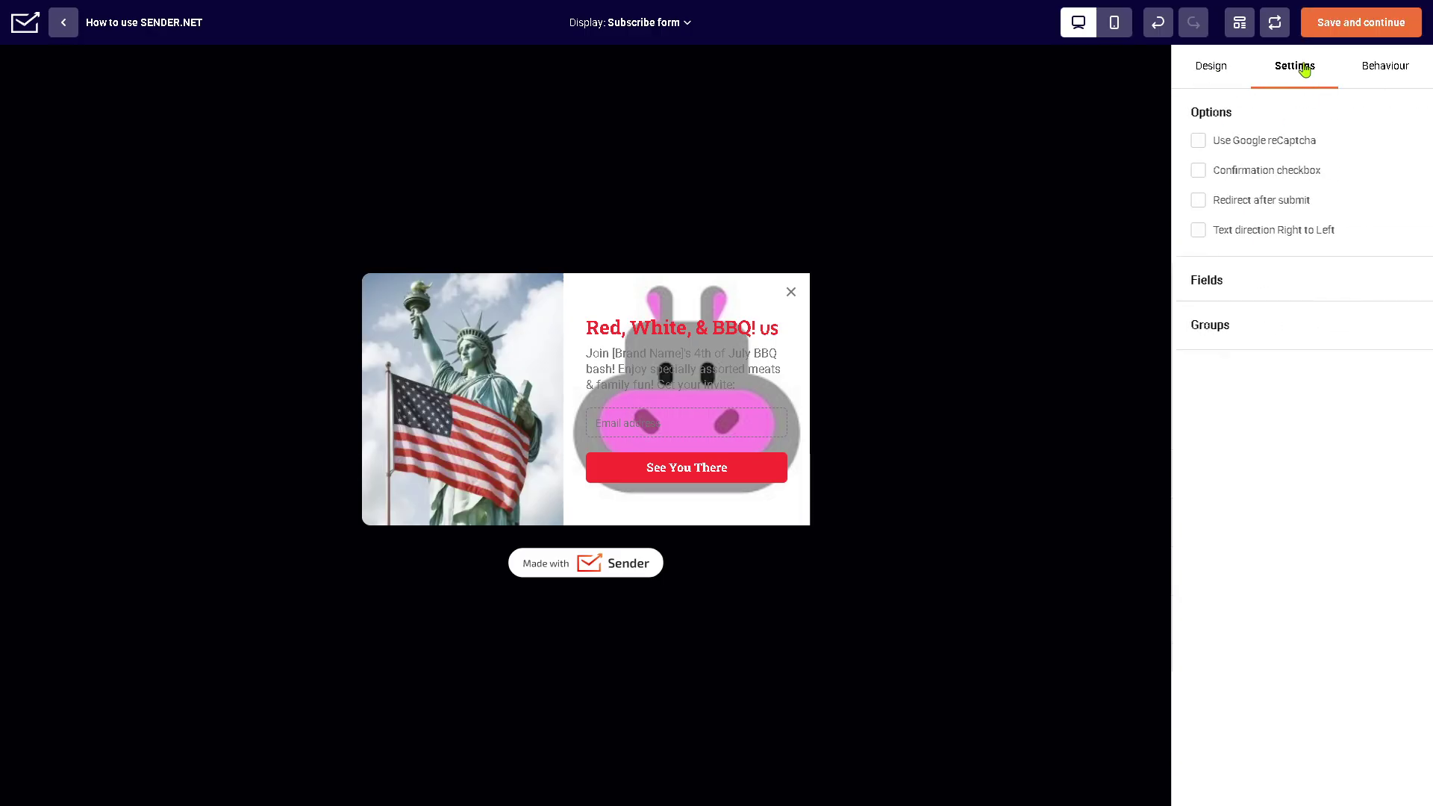
{"action": "left_click", "coordinate": [1377, 67]}
{"action": "left_click", "coordinate": [1361, 24]}
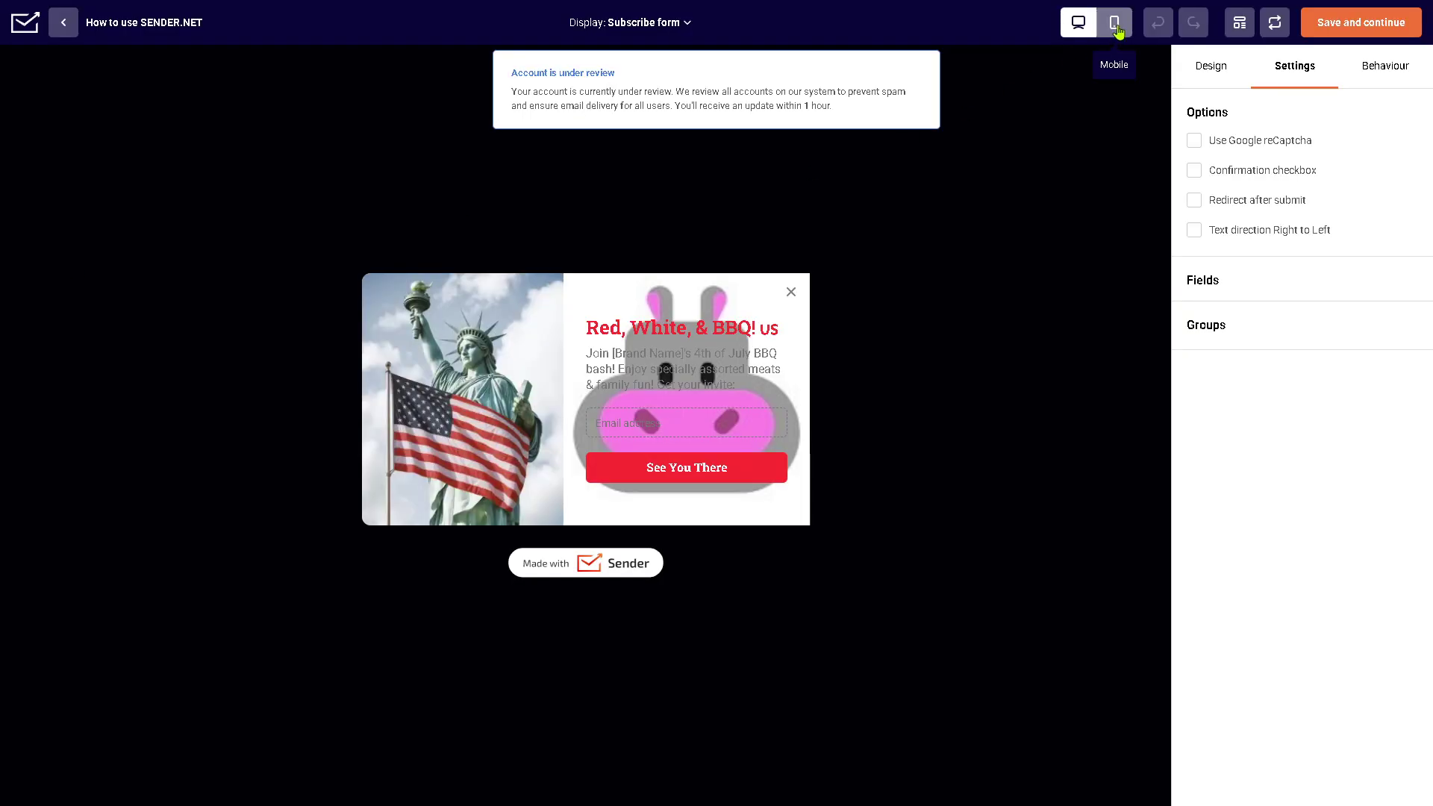
{"action": "left_click", "coordinate": [1117, 26]}
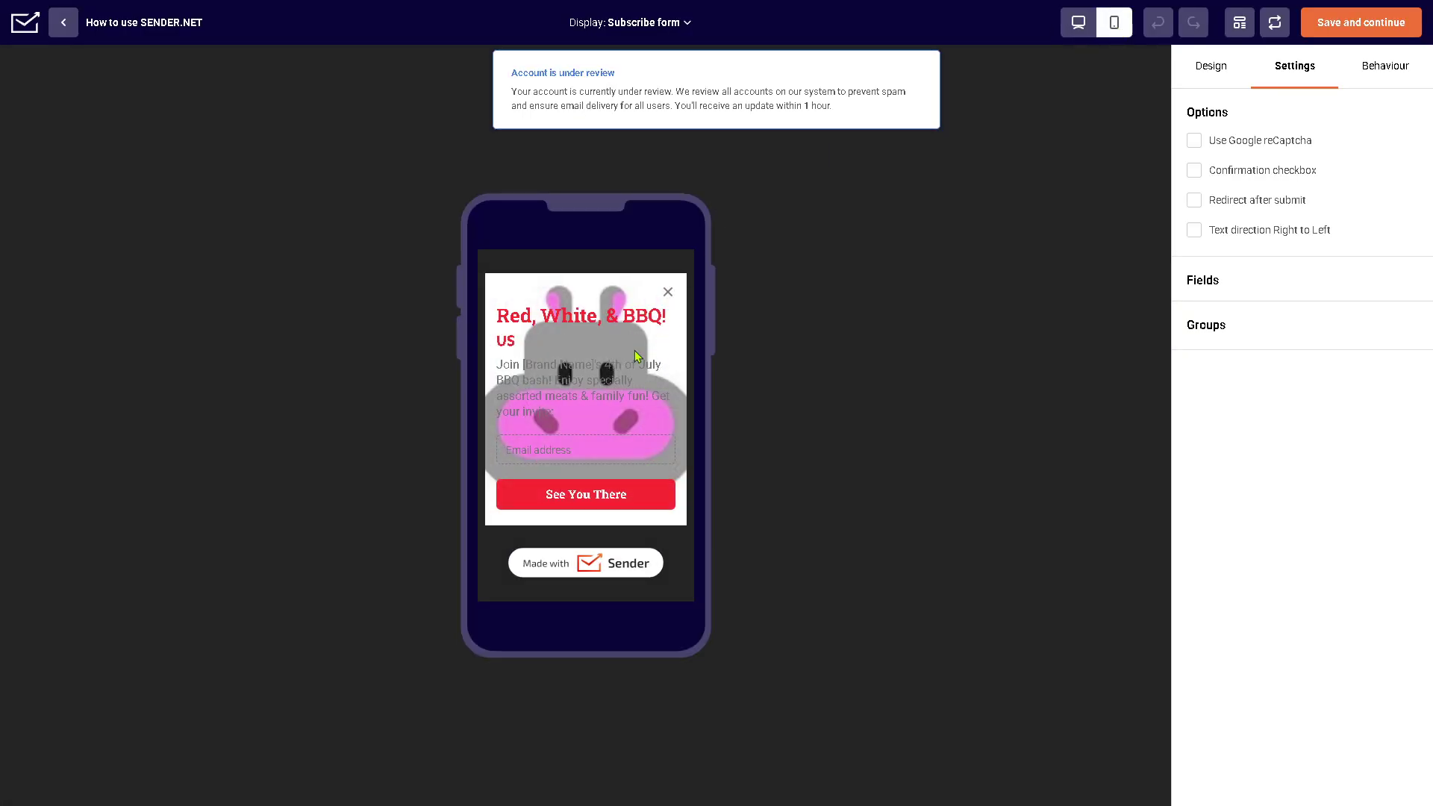
Save the 'How to use SENDER.NET' popup and go back to the Forms list.
{"action": "left_click", "coordinate": [63, 22]}
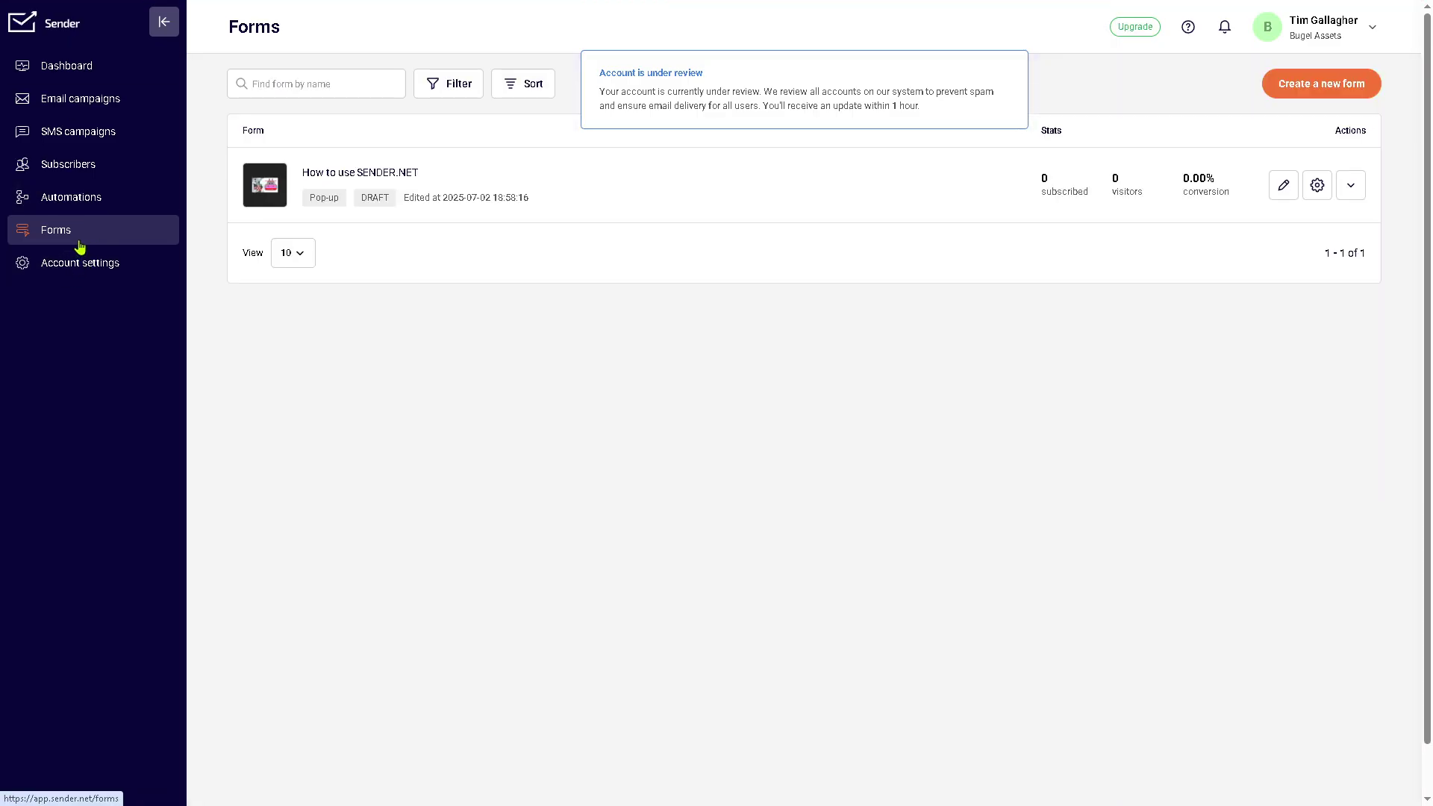